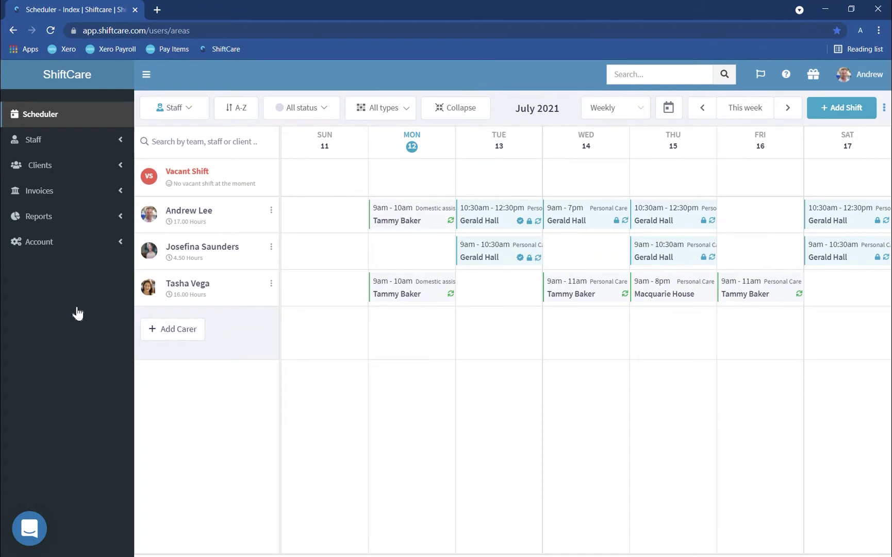
Open the account settings and go to the carer competency and qualification categories
{"action": "left_click", "coordinate": [50, 248]}
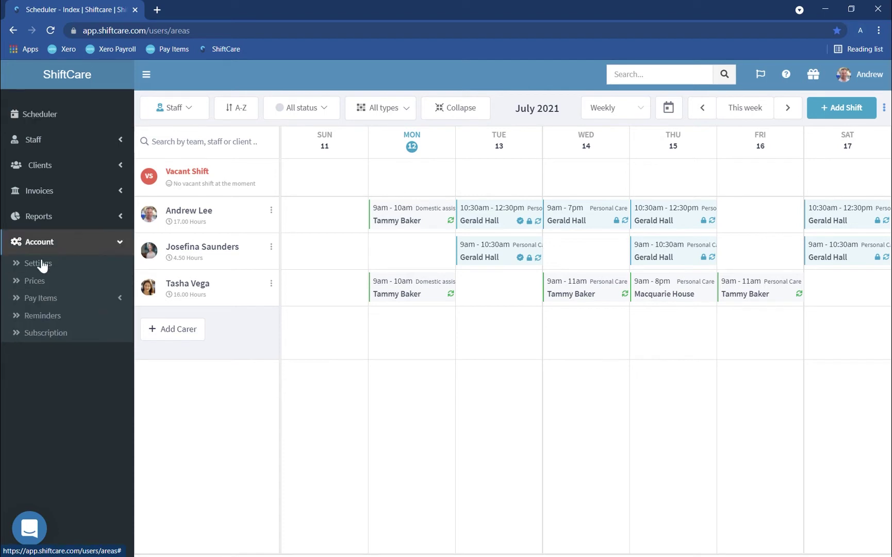
{"action": "left_click", "coordinate": [45, 266]}
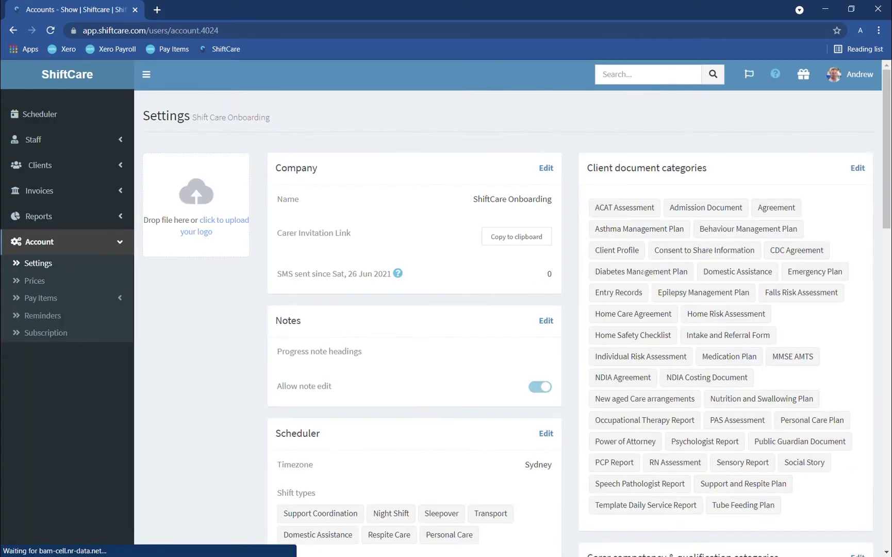
{"action": "scroll", "coordinate": [724, 281], "scroll_direction": "down", "scroll_amount": 7}
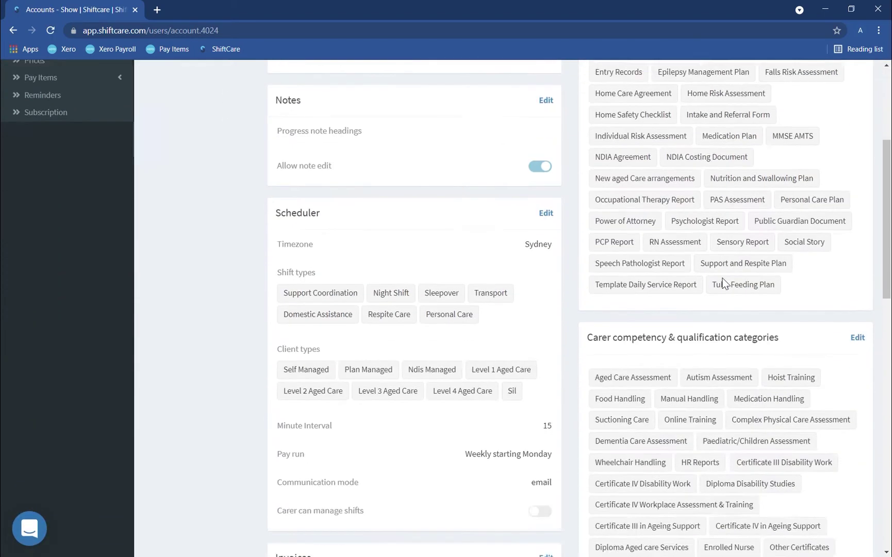
{"action": "scroll", "coordinate": [723, 278], "scroll_direction": "down", "scroll_amount": 1}
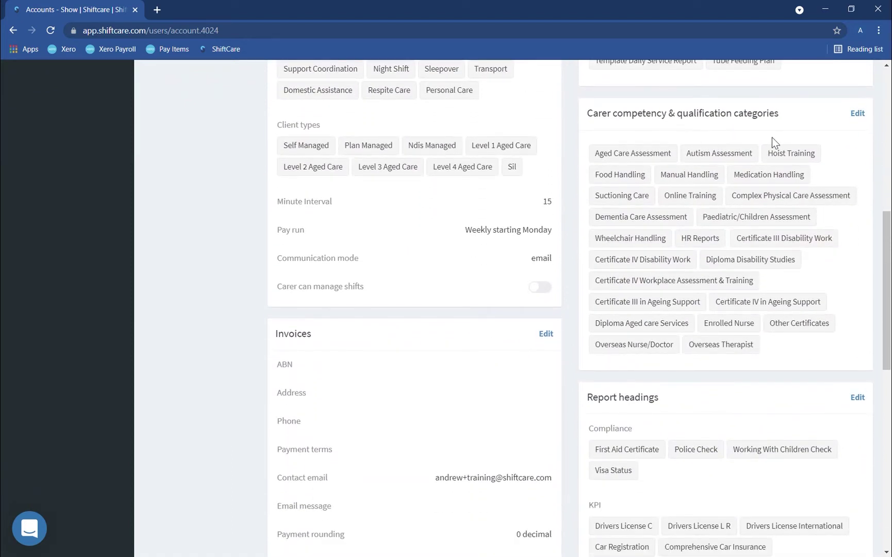
Add "Registered Nurse" as a new qualification in the carer competency and qualification categories and save the change
{"action": "left_click", "coordinate": [857, 114]}
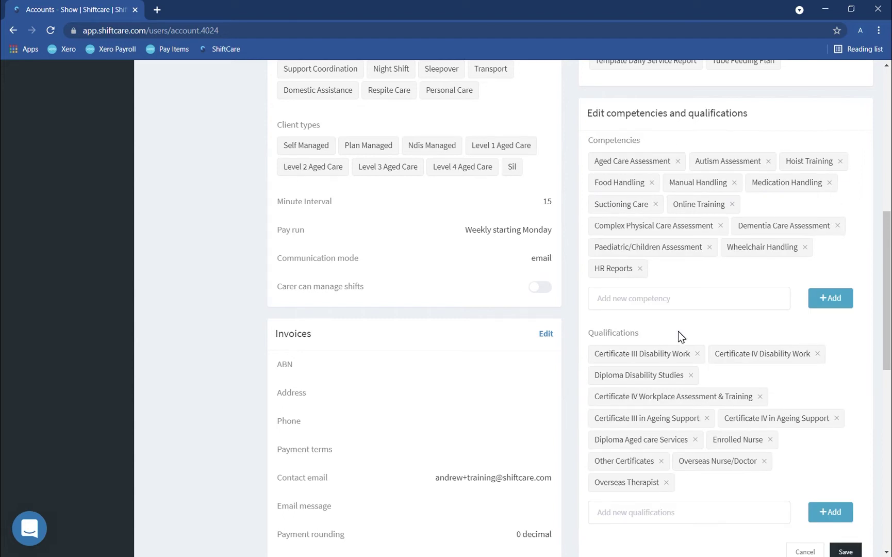
{"action": "scroll", "coordinate": [684, 331], "scroll_direction": "down", "scroll_amount": 1}
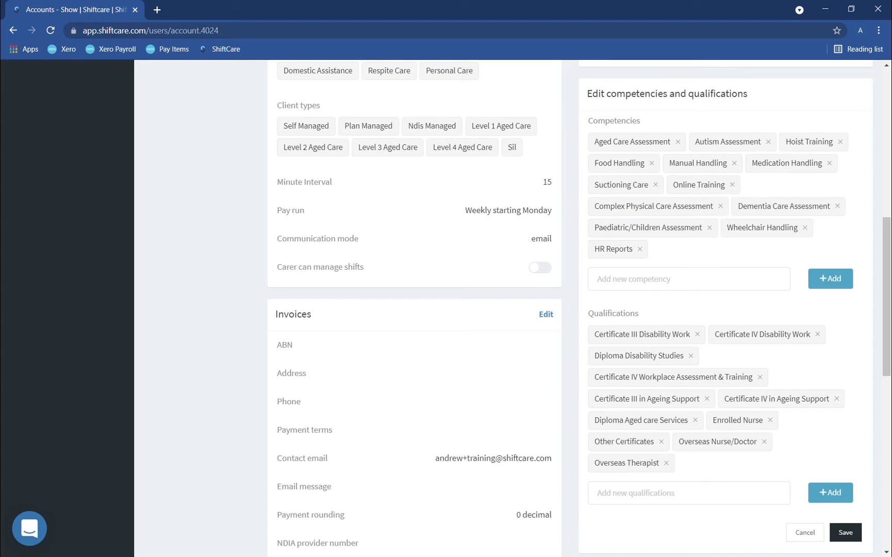
{"action": "left_click", "coordinate": [598, 493]}
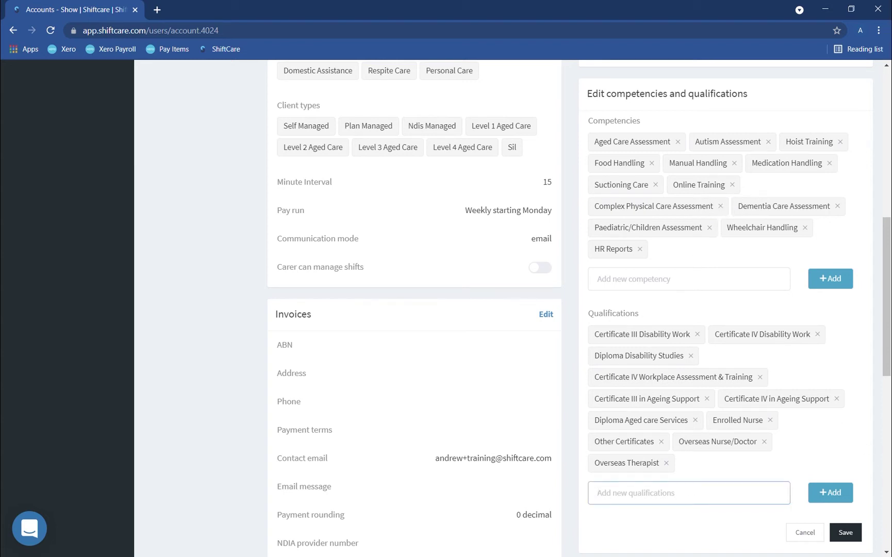
{"action": "type", "text": "Registered Nurse"}
{"action": "left_click", "coordinate": [831, 495]}
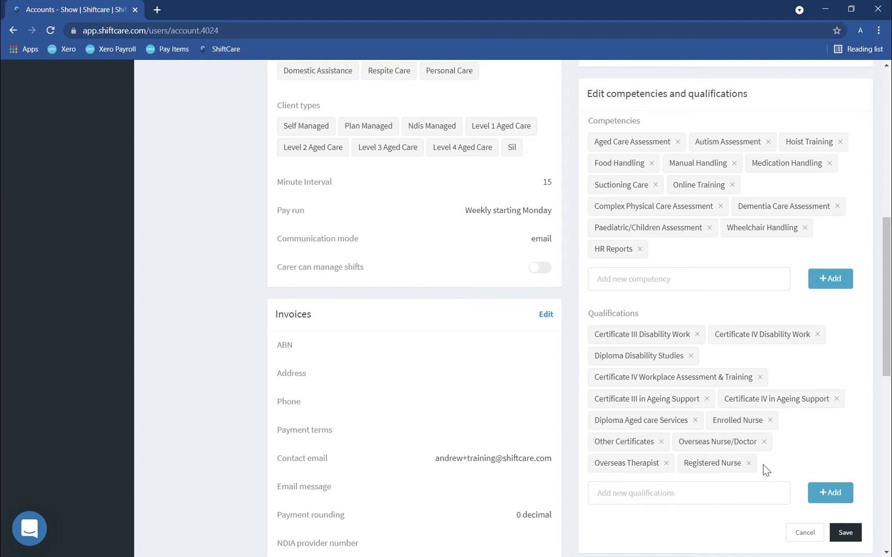
{"action": "left_click", "coordinate": [846, 533]}
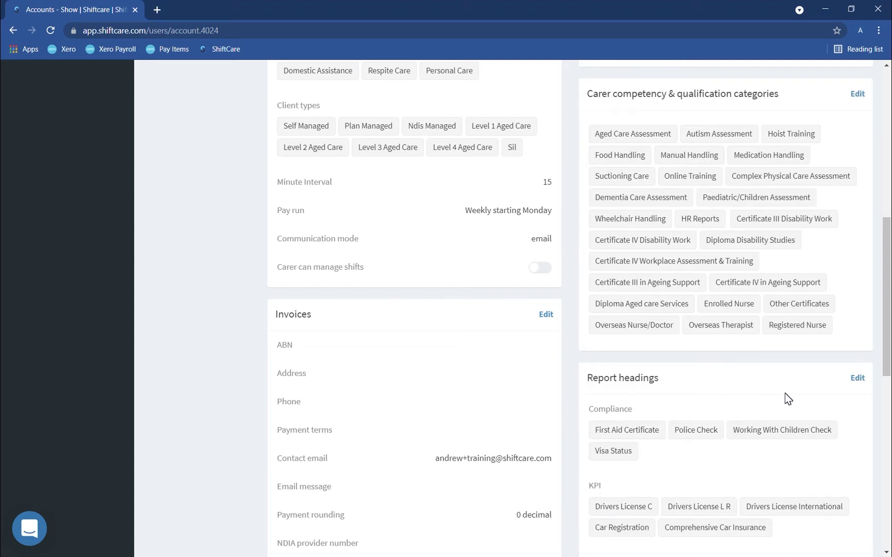
Open the profile of the second carer in the staff list and go to managing all of their compliance documents
{"action": "scroll", "coordinate": [456, 307], "scroll_direction": "up", "scroll_amount": 6}
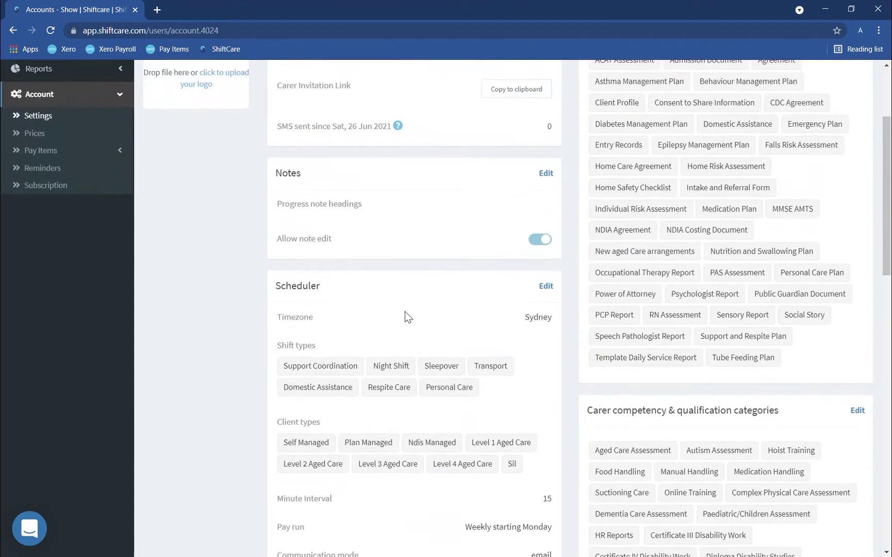
{"action": "scroll", "coordinate": [408, 317], "scroll_direction": "up", "scroll_amount": 3}
{"action": "left_click", "coordinate": [54, 142]}
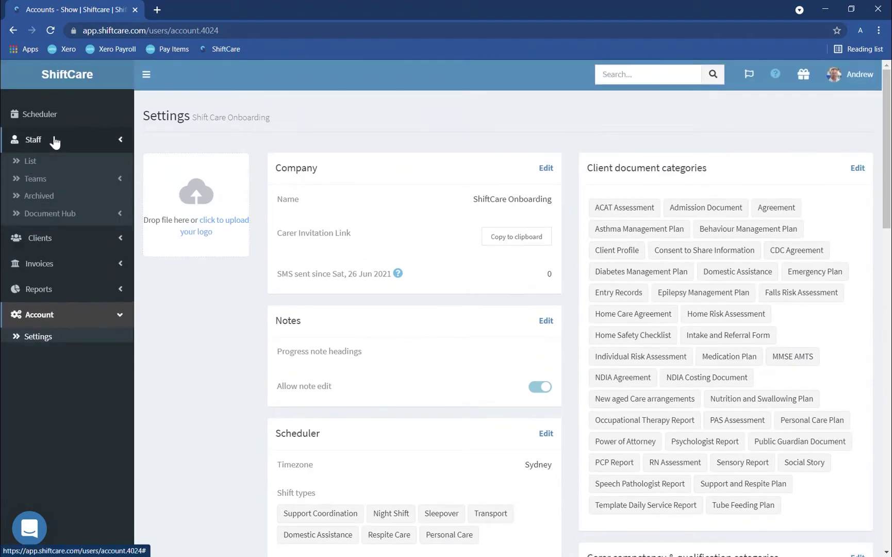
{"action": "left_click", "coordinate": [31, 161]}
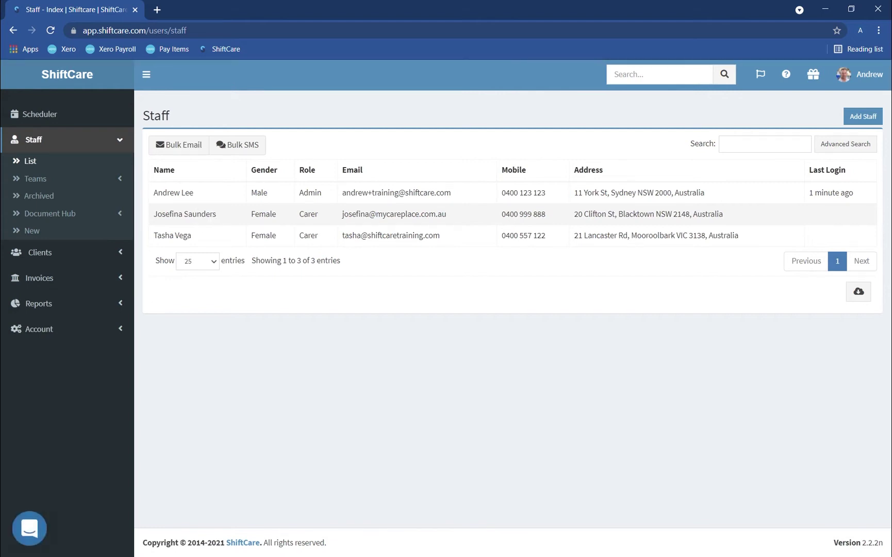
{"action": "left_click", "coordinate": [184, 214]}
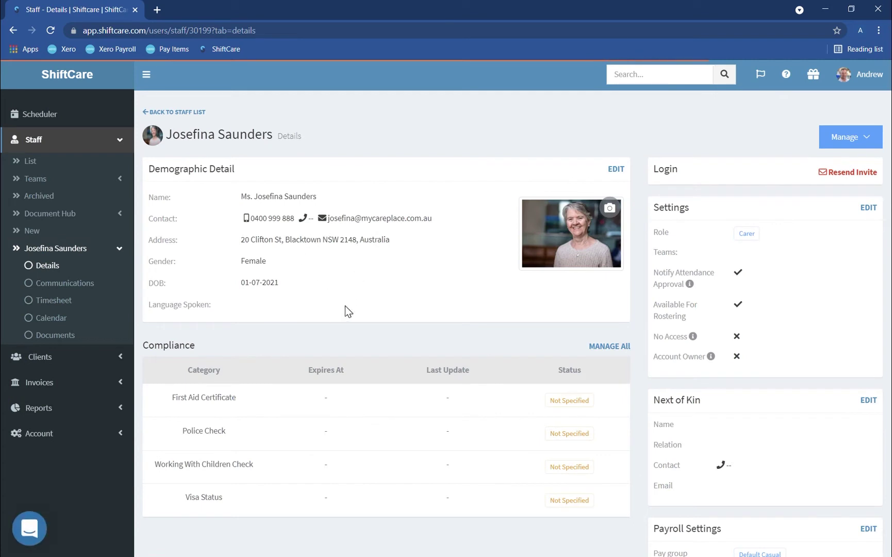
{"action": "scroll", "coordinate": [377, 297], "scroll_direction": "down", "scroll_amount": 2}
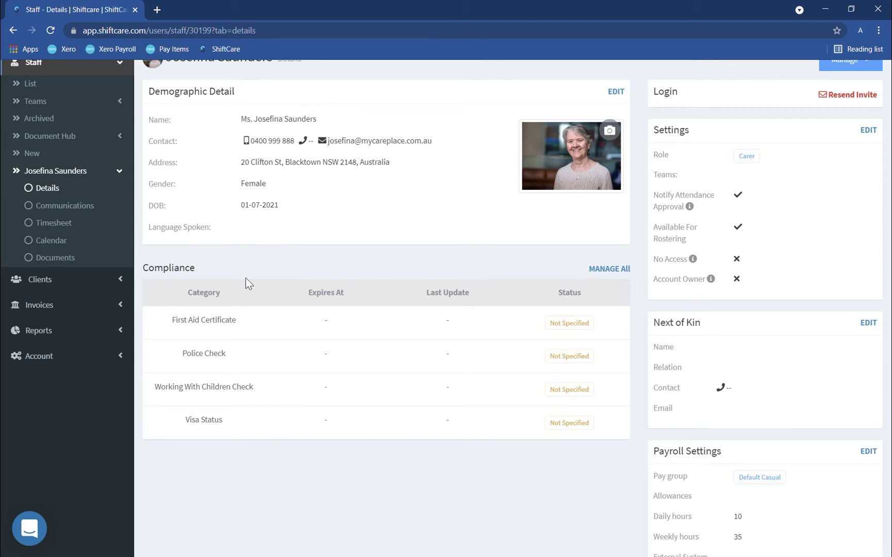
{"action": "left_click", "coordinate": [608, 273]}
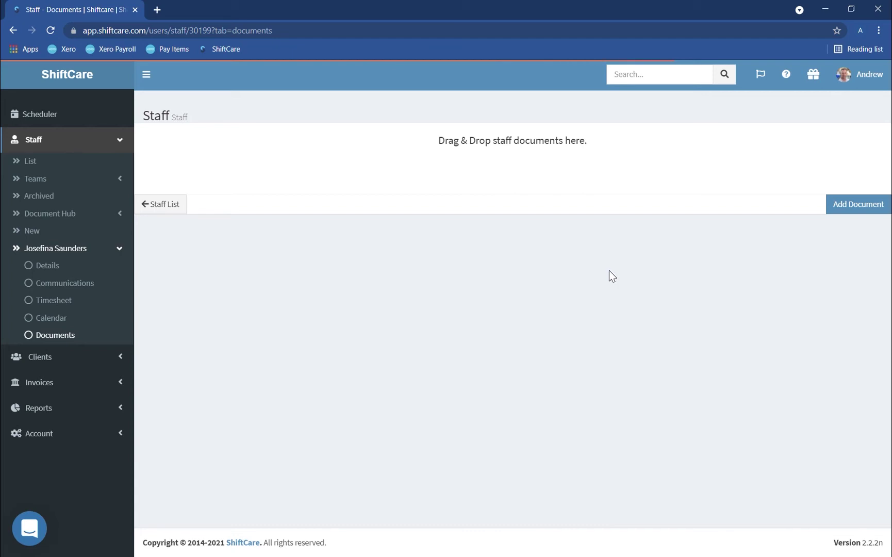
{"action": "left_click", "coordinate": [853, 207]}
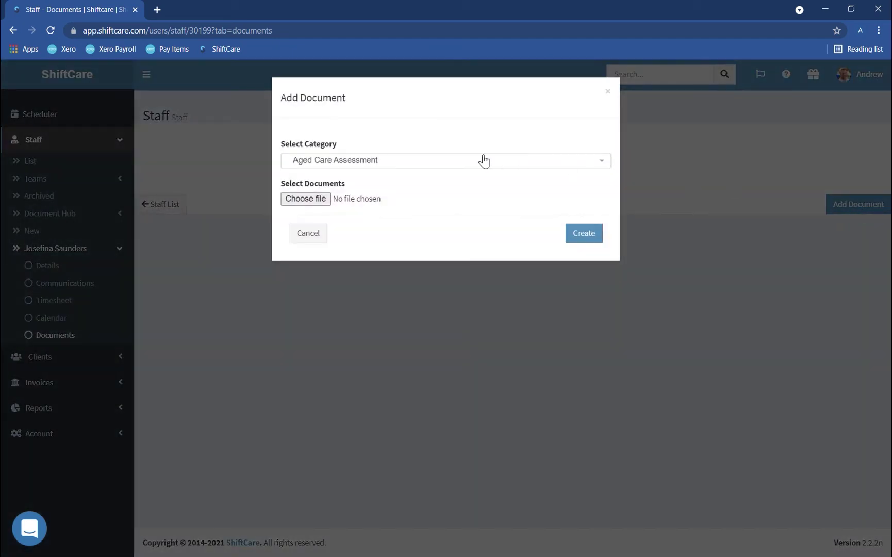
{"action": "left_click", "coordinate": [427, 165]}
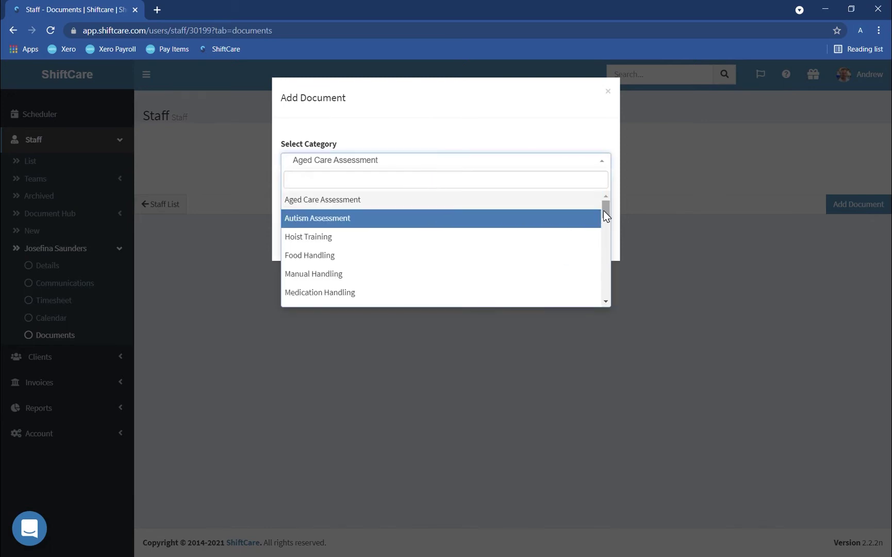
{"action": "left_click_drag", "start_coordinate": [604, 210], "coordinate": [604, 263]}
{"action": "left_click", "coordinate": [242, 291]}
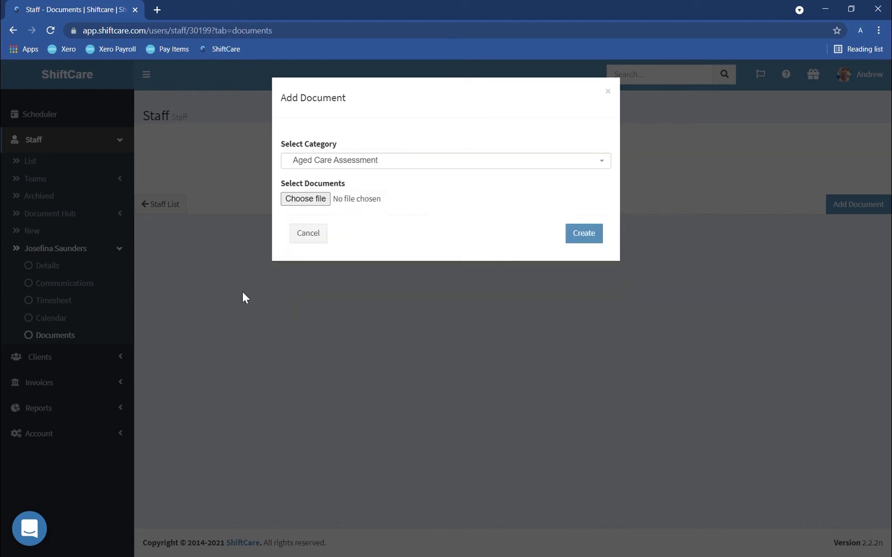
{"action": "left_click", "coordinate": [243, 291]}
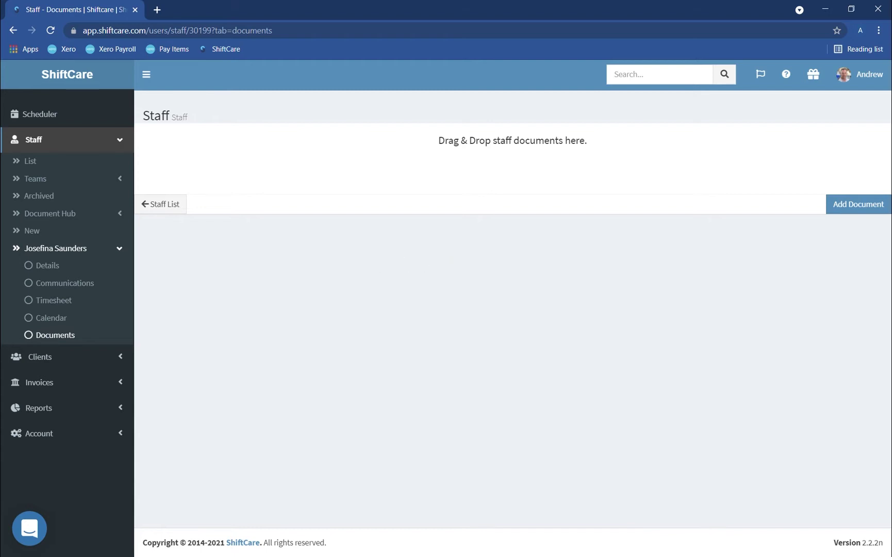
Upload all six PDFs from the Staff Documents folder to the carer's documents
{"action": "left_click_drag", "start_coordinate": [0, 8], "coordinate": [514, 261]}
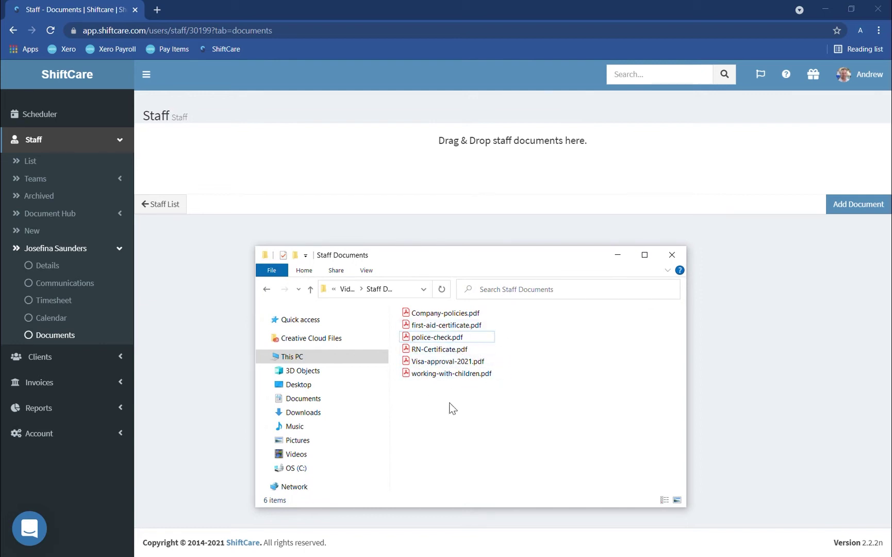
{"action": "left_click_drag", "start_coordinate": [510, 399], "coordinate": [488, 172]}
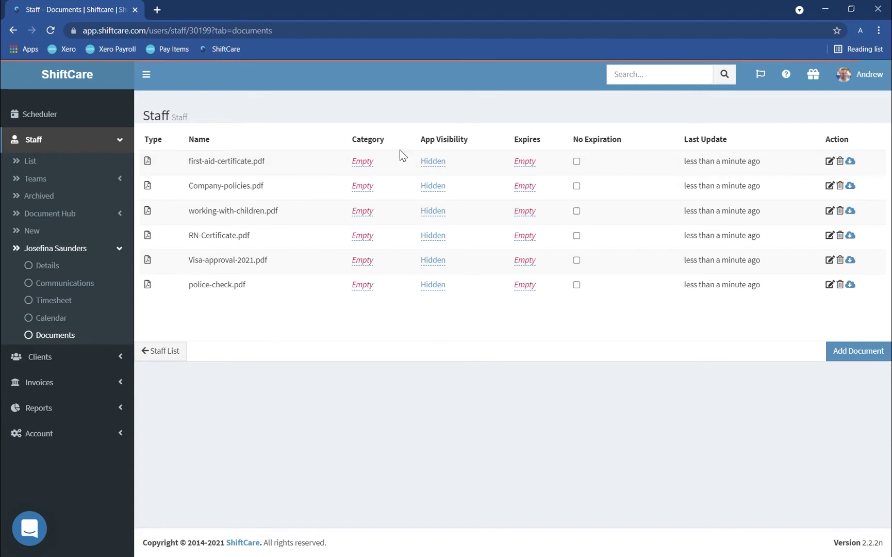
Assign the category First Aid Certificate to first-aid-certificate.pdf and HR Reports to Company-policies.pdf
{"action": "left_click", "coordinate": [361, 166]}
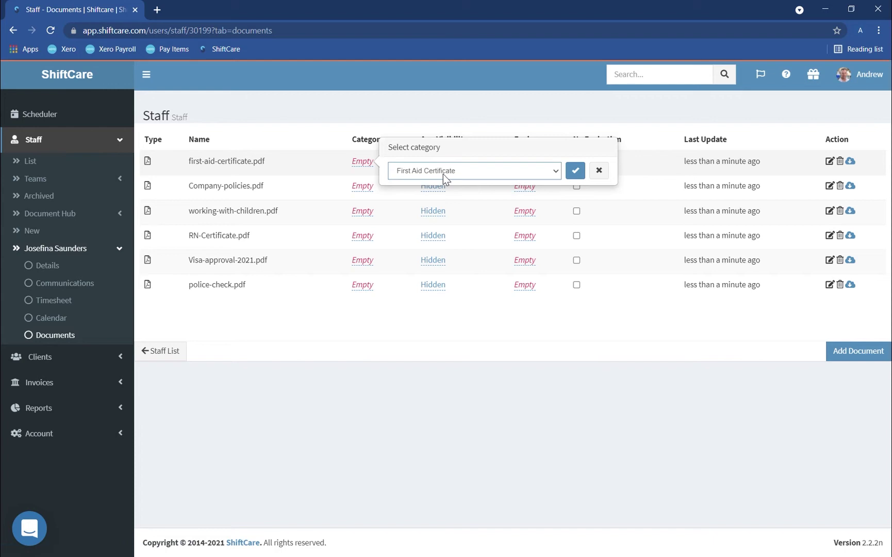
{"action": "left_click", "coordinate": [574, 176]}
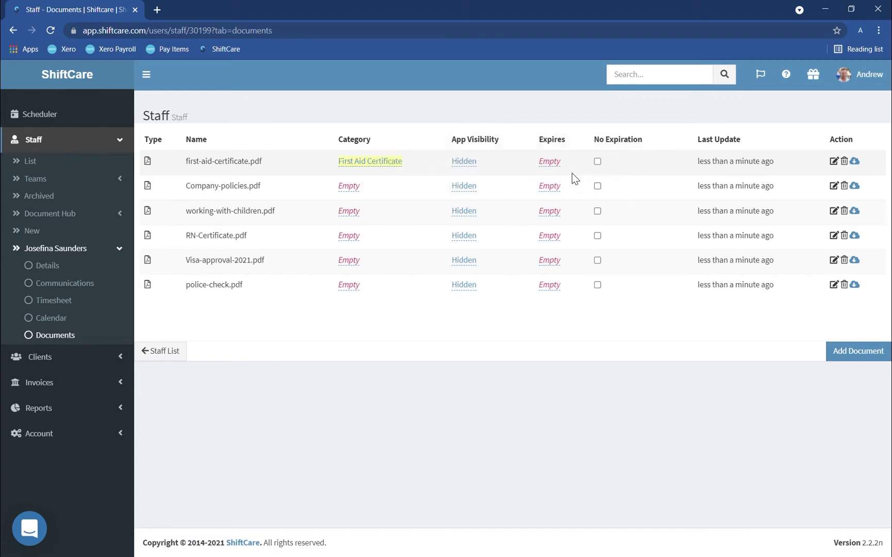
{"action": "left_click", "coordinate": [355, 189]}
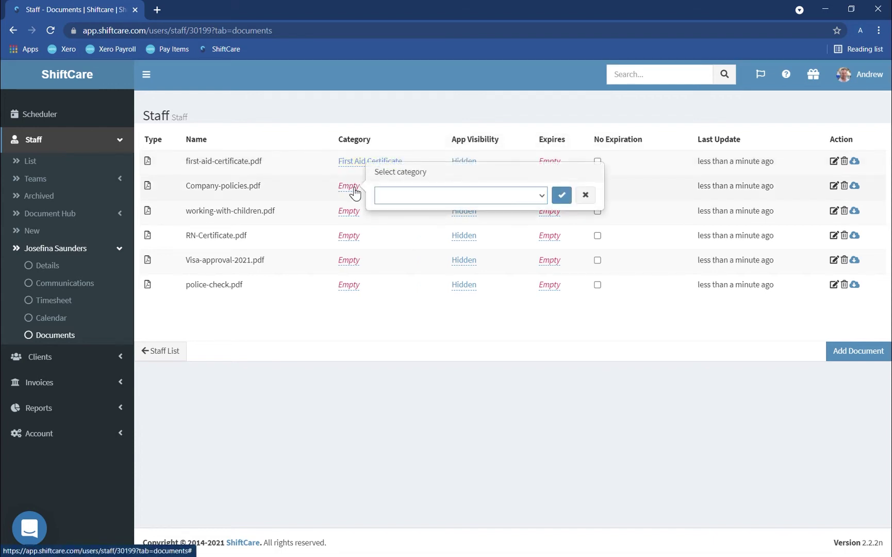
{"action": "key", "text": "h"}
{"action": "key", "text": "r"}
{"action": "left_click", "coordinate": [562, 196]}
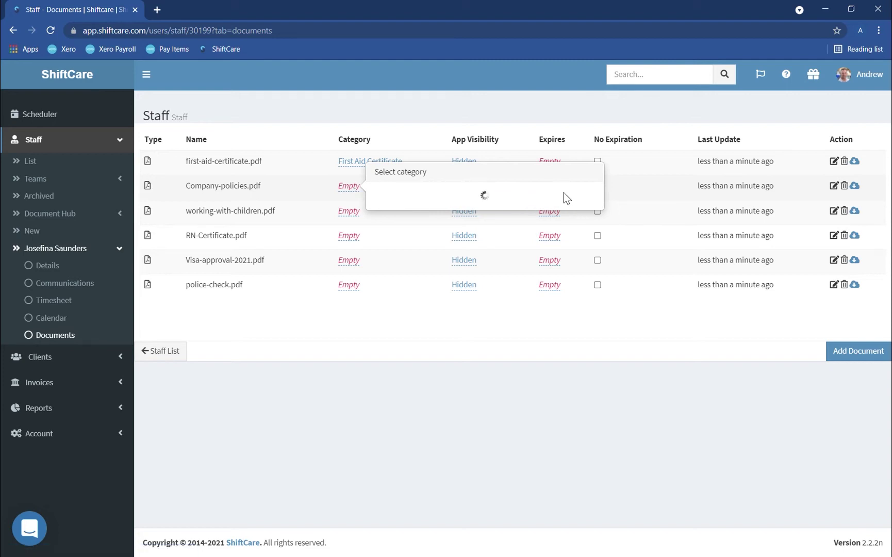
Assign the category Working With Children Check to working-with-children.pdf and Registered Nurse to RN-Certificate.pdf
{"action": "left_click", "coordinate": [354, 213]}
{"action": "key", "text": "w"}
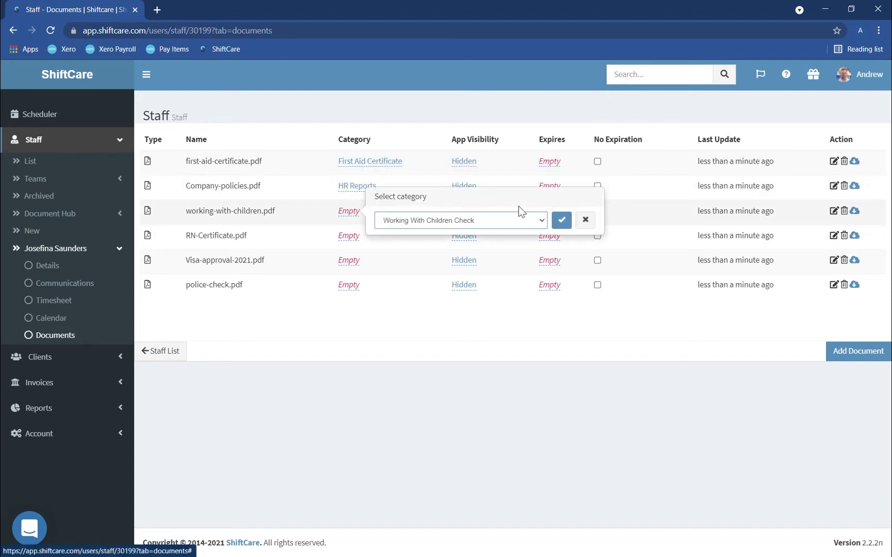
{"action": "left_click", "coordinate": [562, 220]}
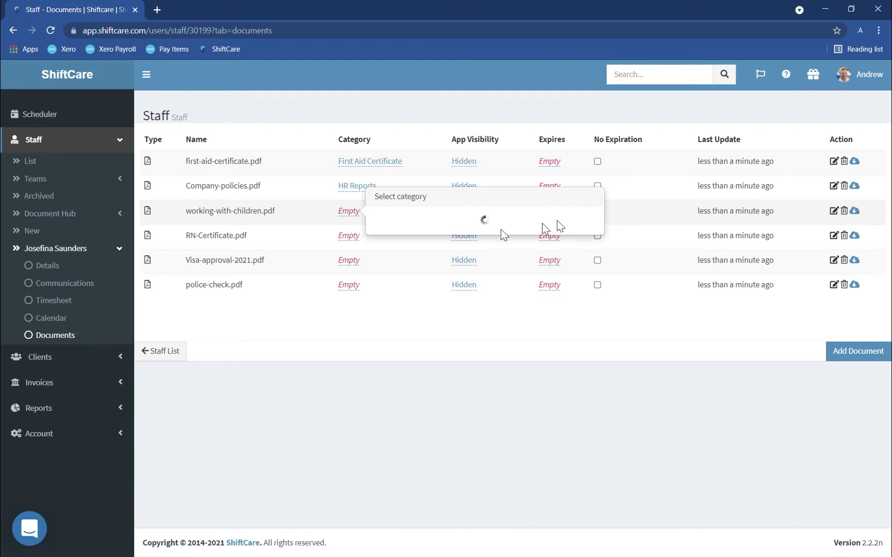
{"action": "left_click", "coordinate": [337, 240]}
{"action": "key", "text": "r"}
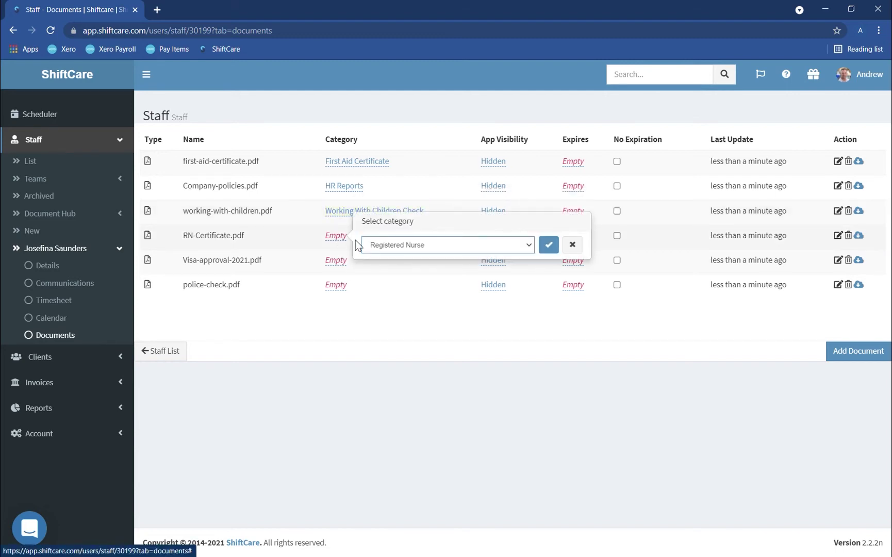
{"action": "left_click", "coordinate": [549, 245]}
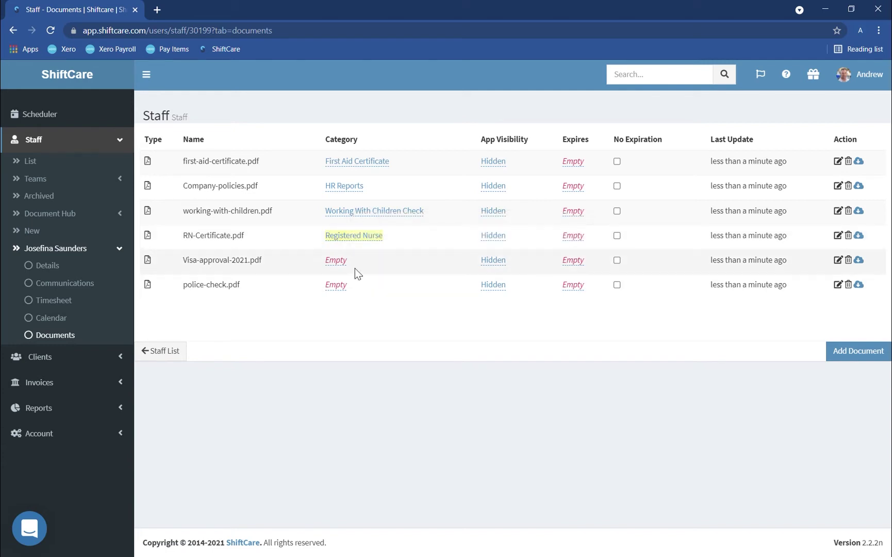
Assign the category Visa Status to Visa-approval-2021.pdf and Police Check to police-check.pdf
{"action": "left_click", "coordinate": [338, 262]}
{"action": "key", "text": "v"}
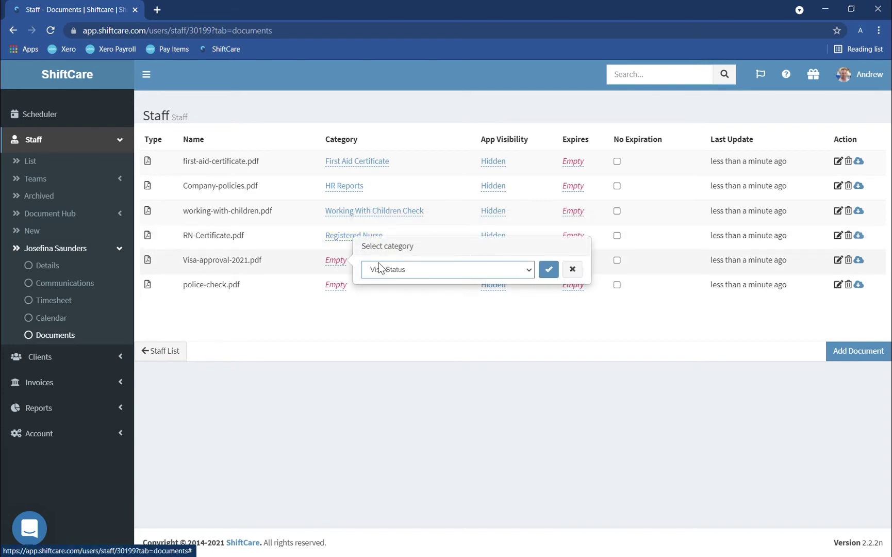
{"action": "left_click", "coordinate": [549, 270]}
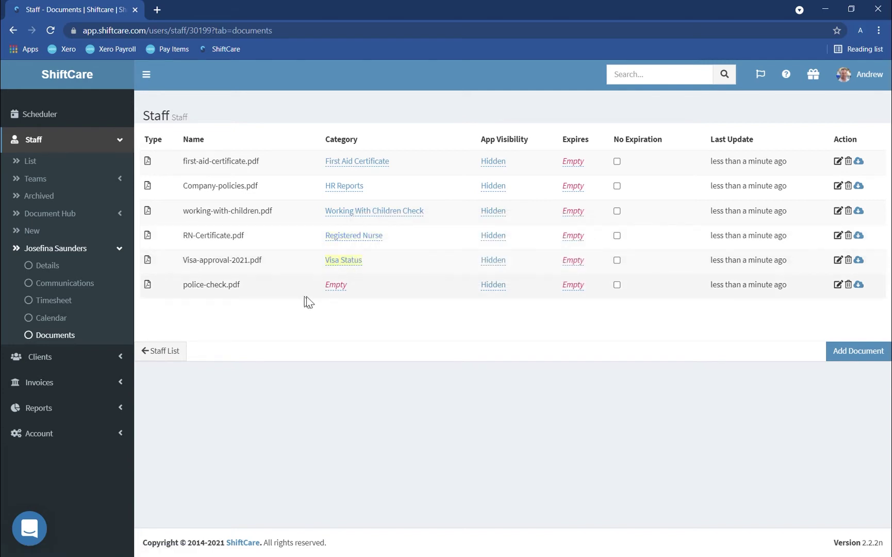
{"action": "left_click", "coordinate": [333, 285]}
{"action": "key", "text": "p"}
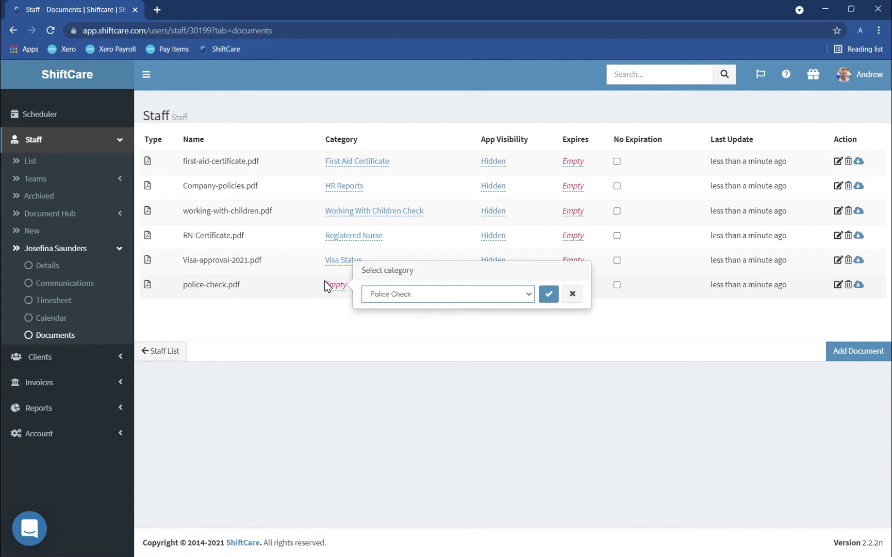
{"action": "left_click", "coordinate": [549, 293]}
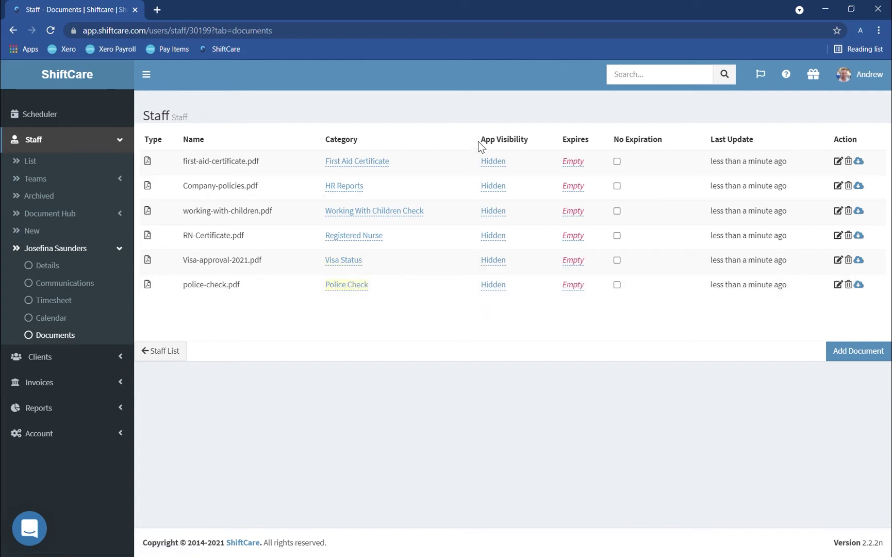
Set the expiry date of first-aid-certificate.pdf to 31 December 2021
{"action": "left_click", "coordinate": [572, 164]}
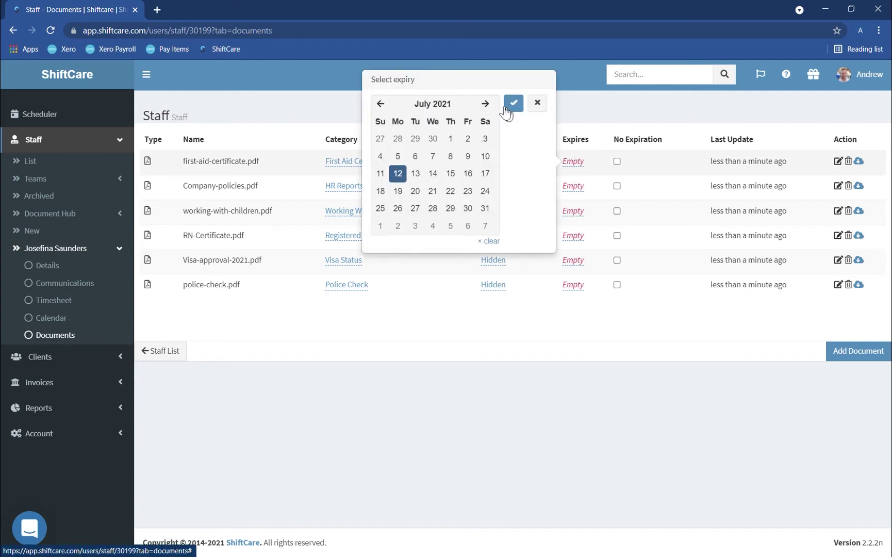
{"action": "left_click", "coordinate": [485, 104]}
{"action": "left_click", "coordinate": [485, 103]}
{"action": "left_click", "coordinate": [485, 104]}
{"action": "left_click", "coordinate": [485, 104]}
{"action": "left_click", "coordinate": [485, 104]}
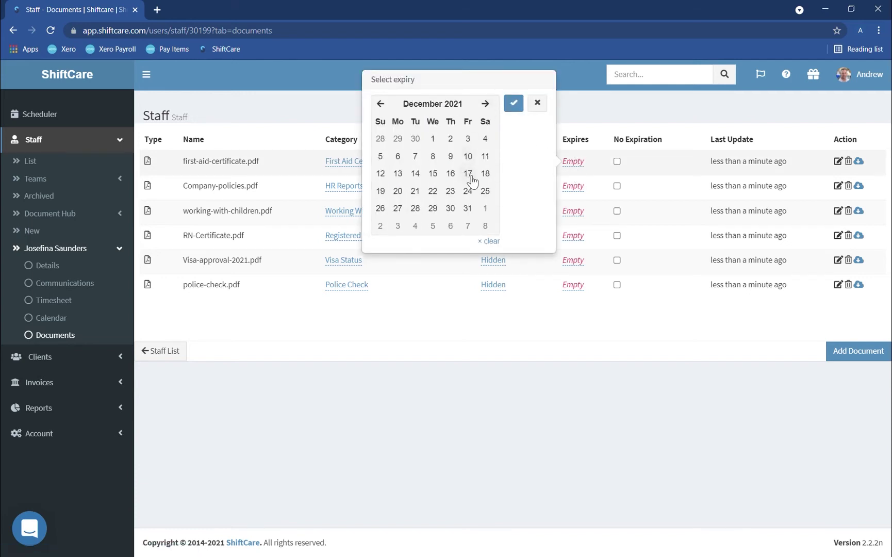
{"action": "left_click", "coordinate": [468, 208]}
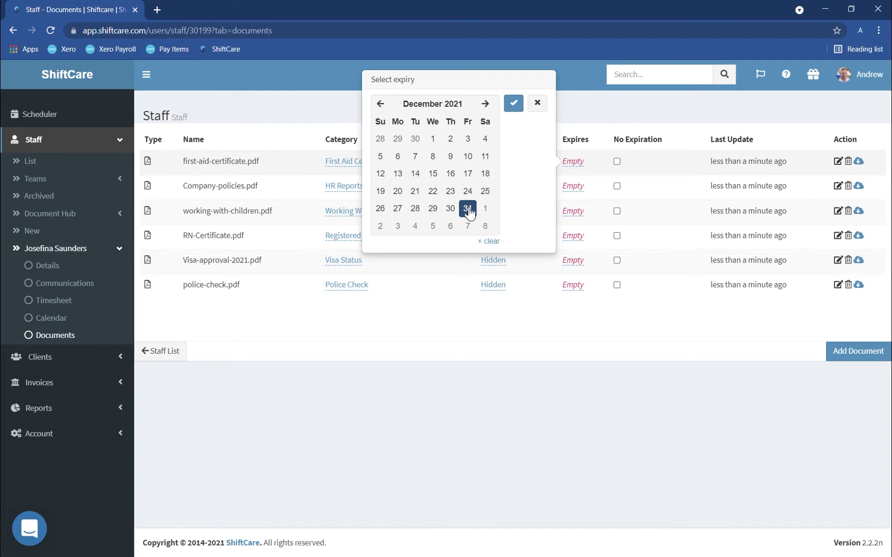
{"action": "left_click", "coordinate": [513, 104]}
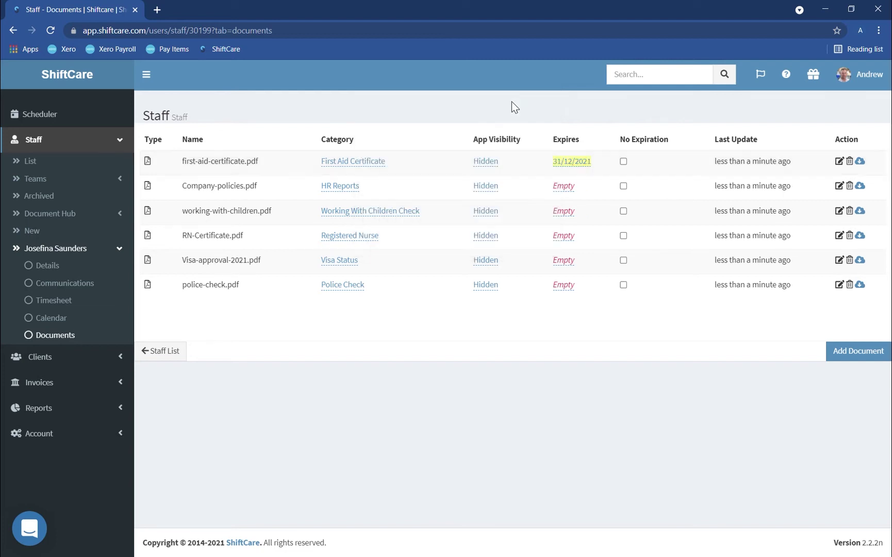
Set the expiry date of working-with-children.pdf to 30 November 2021
{"action": "left_click", "coordinate": [565, 210]}
{"action": "left_click", "coordinate": [476, 153]}
{"action": "left_click", "coordinate": [476, 153]}
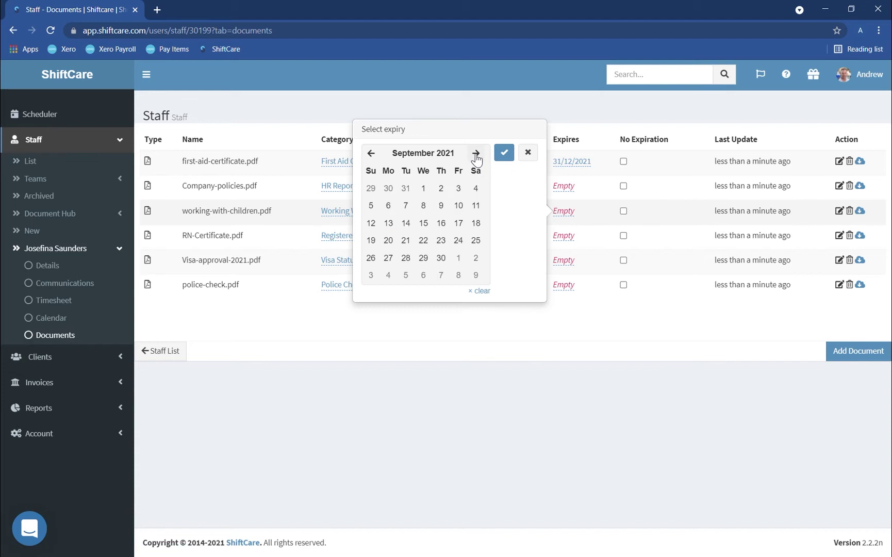
{"action": "left_click", "coordinate": [476, 153]}
{"action": "left_click", "coordinate": [476, 153]}
{"action": "left_click", "coordinate": [406, 258]}
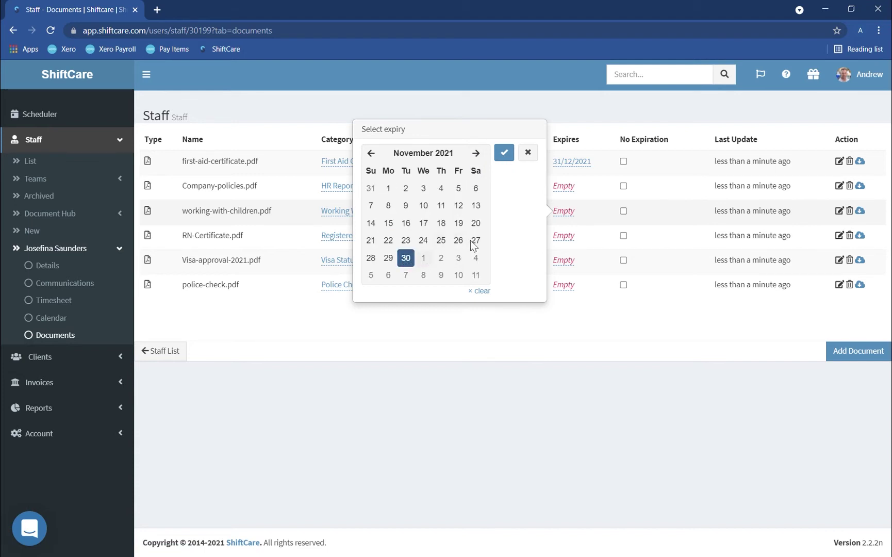
{"action": "left_click", "coordinate": [504, 152]}
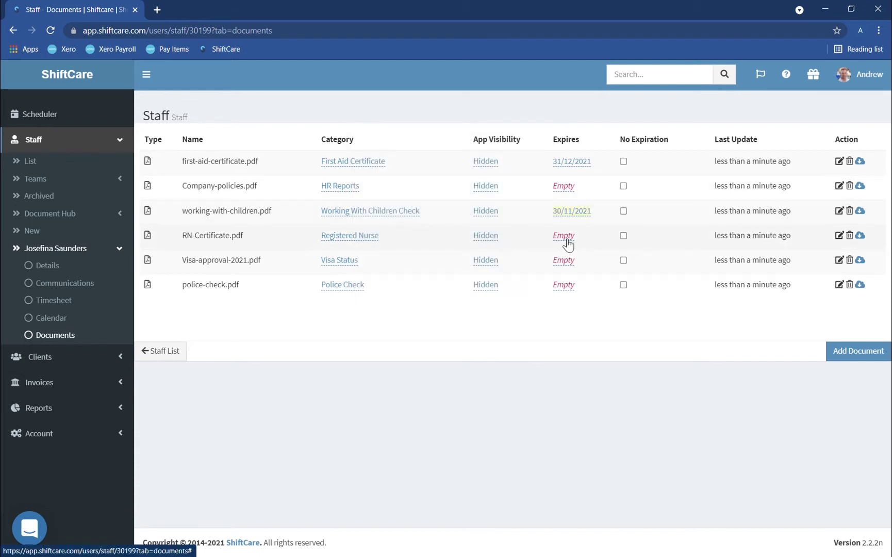
Set the expiry date of police-check.pdf to 30 November 2021
{"action": "left_click", "coordinate": [564, 285]}
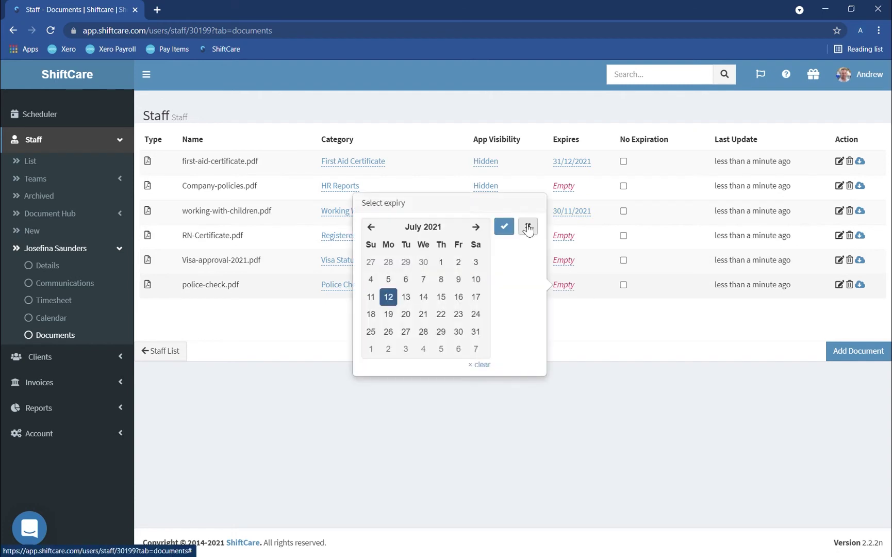
{"action": "left_click", "coordinate": [476, 227]}
{"action": "left_click", "coordinate": [476, 227]}
{"action": "left_click", "coordinate": [476, 227]}
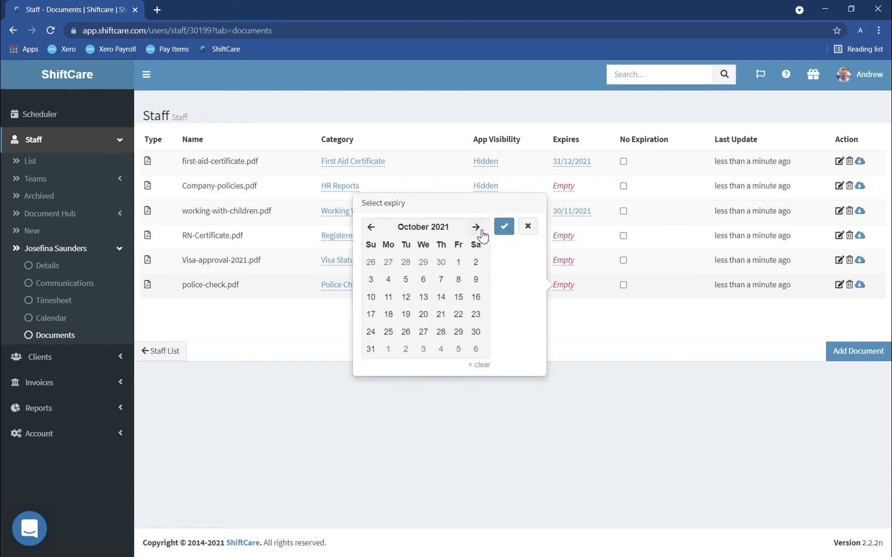
{"action": "left_click", "coordinate": [479, 230]}
{"action": "left_click", "coordinate": [406, 332]}
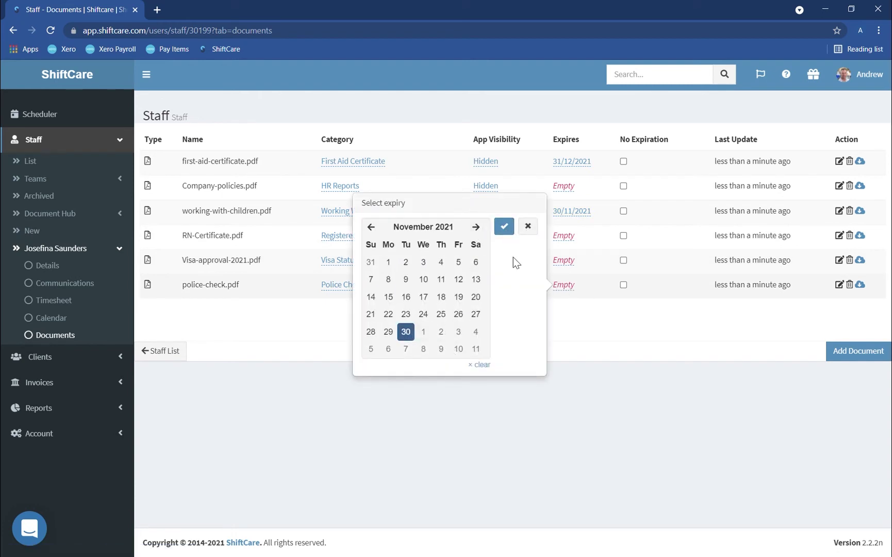
{"action": "left_click", "coordinate": [504, 226]}
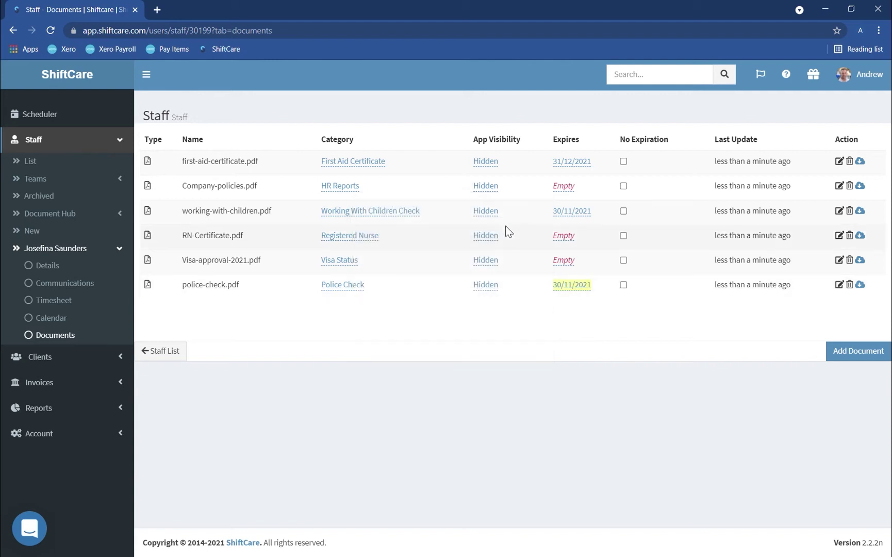
Mark Company-policies.pdf, Visa-approval-2021.pdf and RN-Certificate.pdf as having no expiration
{"action": "left_click", "coordinate": [623, 188]}
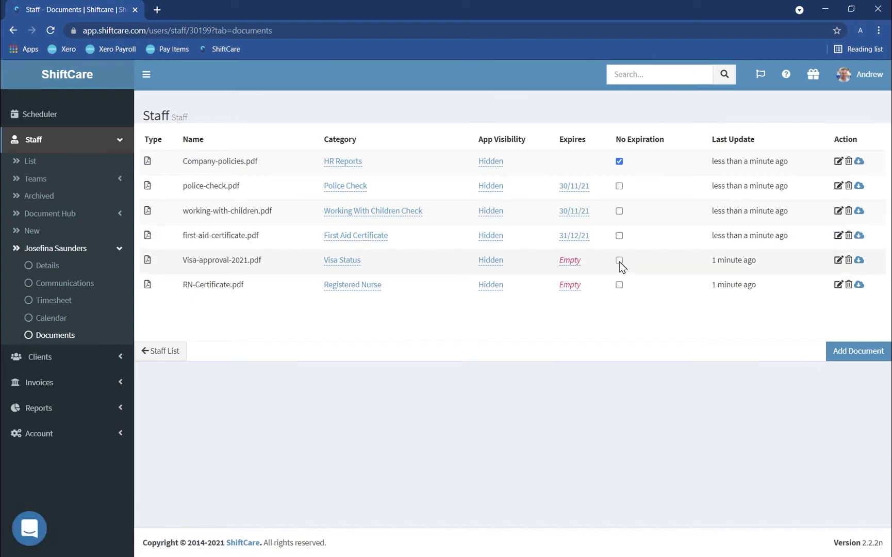
{"action": "left_click", "coordinate": [619, 260]}
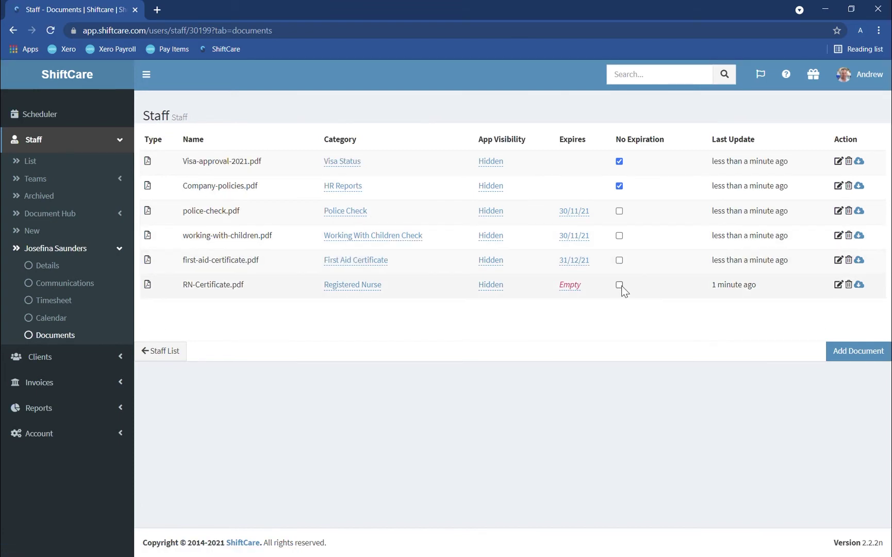
{"action": "left_click", "coordinate": [621, 286]}
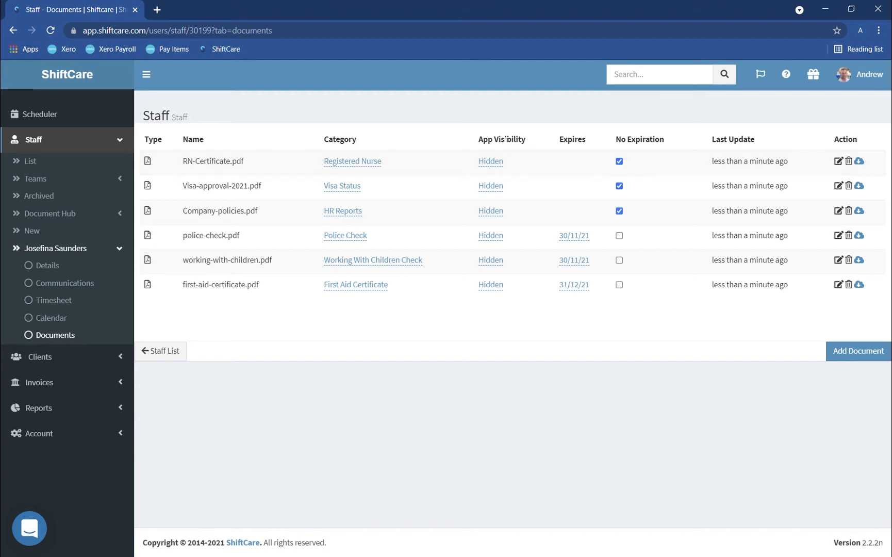
Set the app visibility of RN-Certificate.pdf and Company-policies.pdf to Visible
{"action": "left_click", "coordinate": [492, 163]}
{"action": "left_click", "coordinate": [484, 138]}
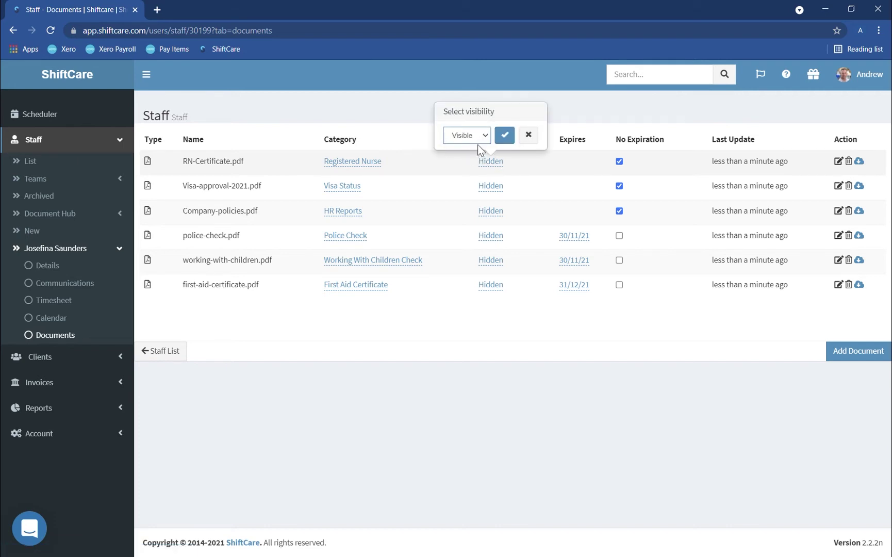
{"action": "left_click", "coordinate": [503, 139]}
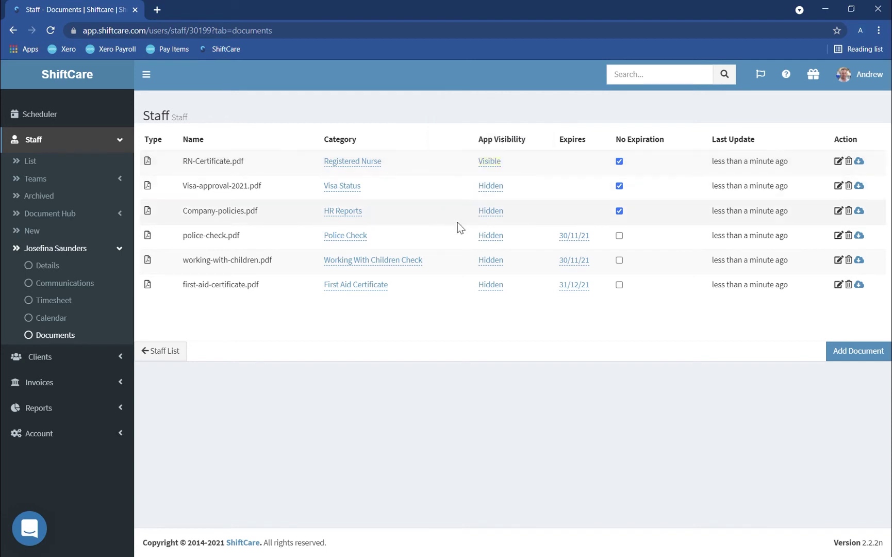
{"action": "left_click", "coordinate": [490, 211]}
{"action": "left_click", "coordinate": [470, 185]}
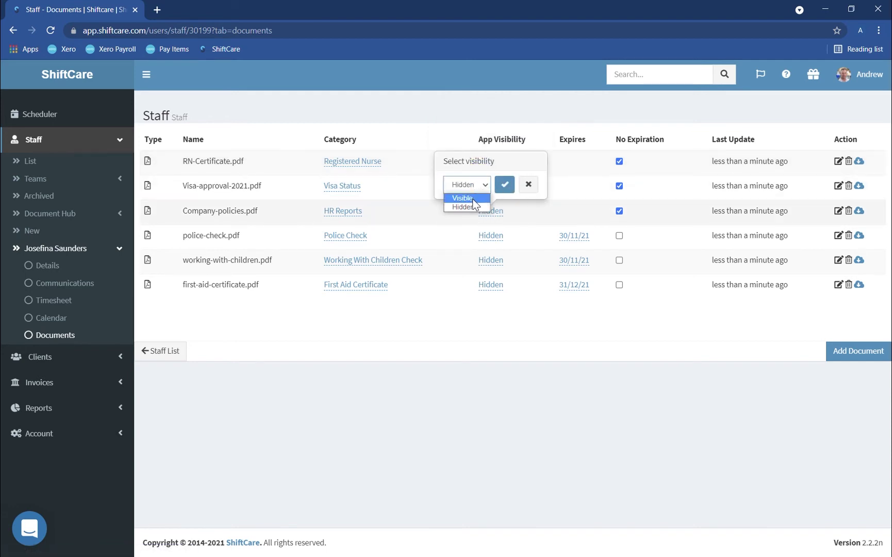
{"action": "left_click", "coordinate": [472, 198]}
{"action": "left_click", "coordinate": [504, 184]}
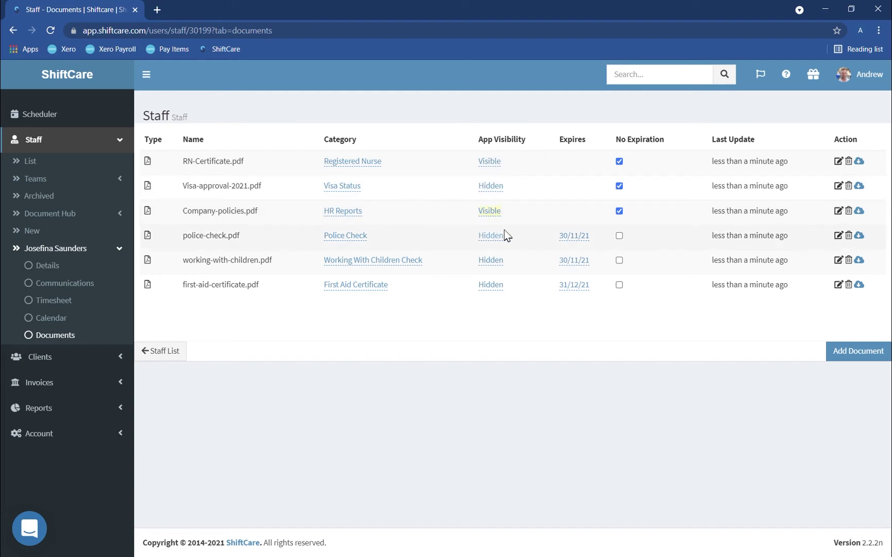
Set the app visibility of police-check.pdf and working-with-children.pdf to Visible
{"action": "left_click", "coordinate": [493, 236]}
{"action": "left_click", "coordinate": [468, 209]}
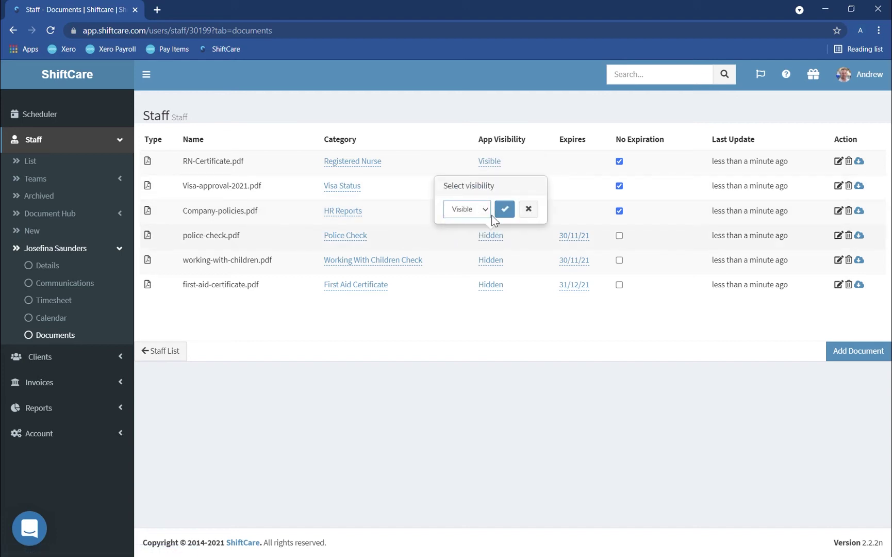
{"action": "left_click", "coordinate": [505, 209]}
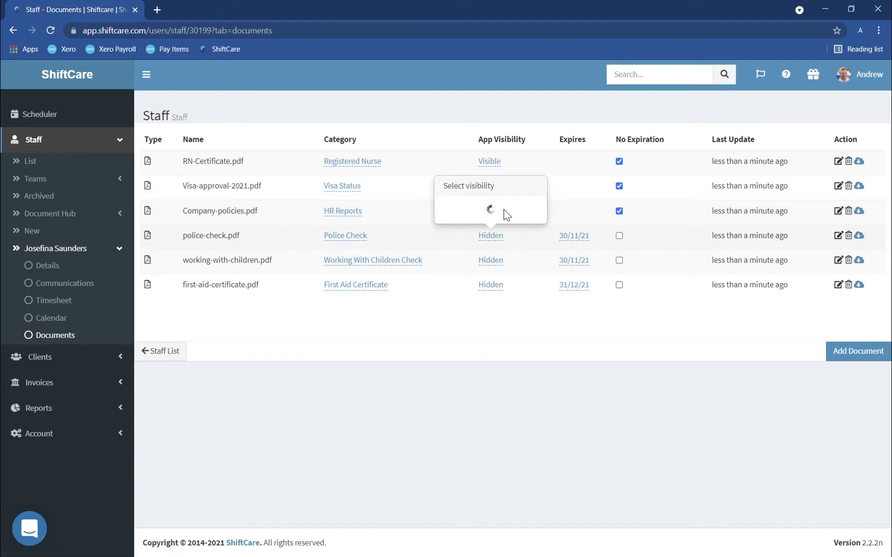
{"action": "left_click", "coordinate": [493, 260]}
{"action": "left_click", "coordinate": [473, 233]}
{"action": "left_click", "coordinate": [471, 247]}
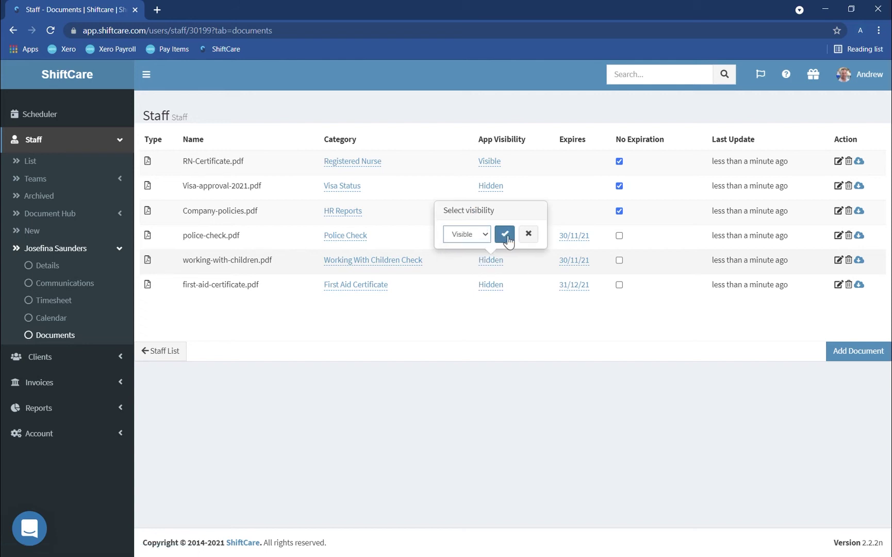
{"action": "left_click", "coordinate": [506, 235]}
Set the app visibility of first-aid-certificate.pdf to Visible
{"action": "left_click", "coordinate": [491, 285]}
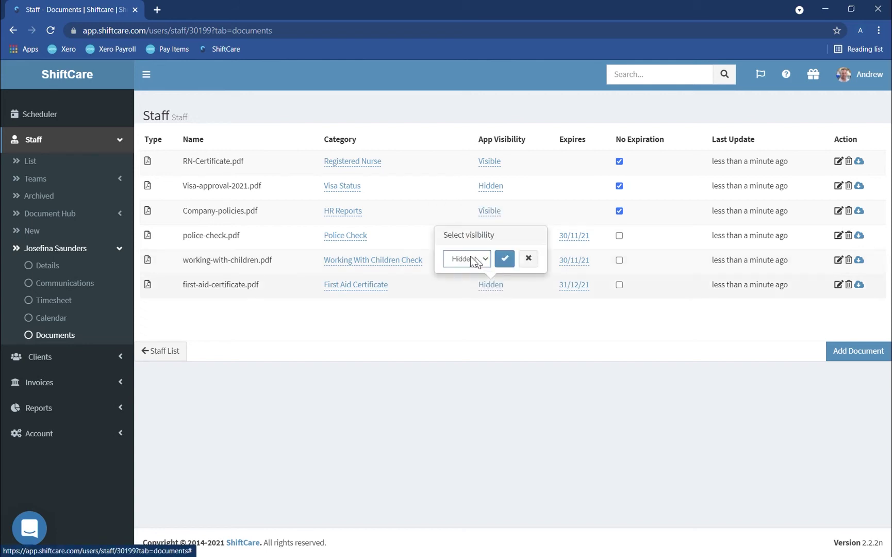
{"action": "left_click", "coordinate": [474, 259]}
{"action": "left_click", "coordinate": [469, 270]}
{"action": "left_click", "coordinate": [504, 258]}
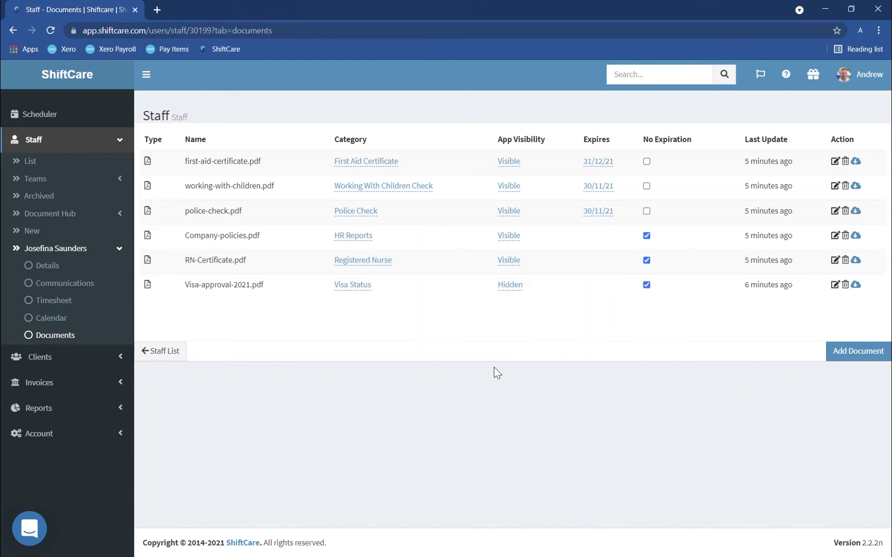
Review the compliance records on the carer's details page and open the full document management from there
{"action": "left_click", "coordinate": [46, 268]}
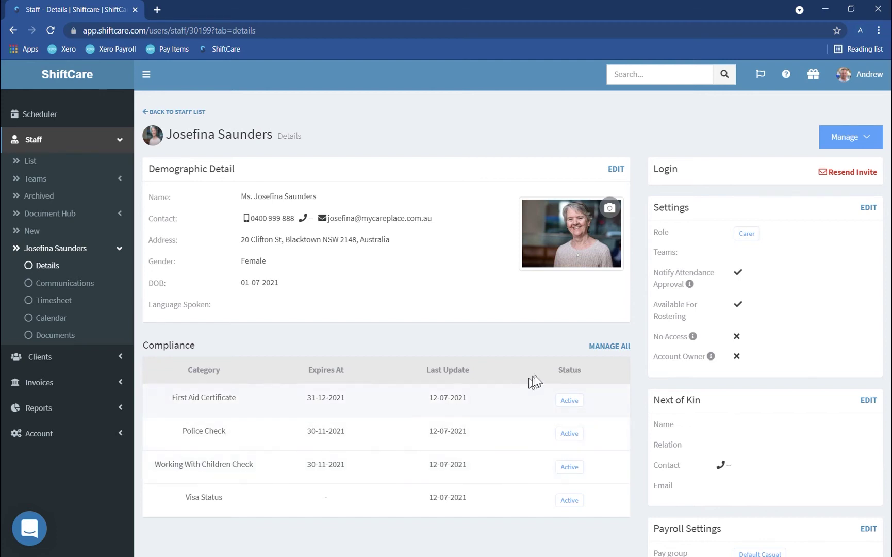
{"action": "left_click", "coordinate": [610, 349]}
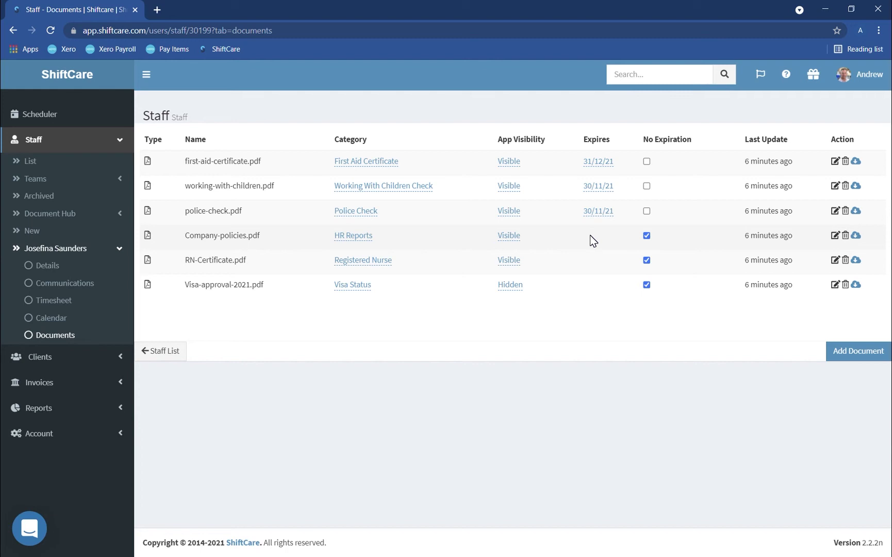
Start a new reminder in the account's reminders with Staff as the target and 30 days
{"action": "left_click", "coordinate": [46, 440]}
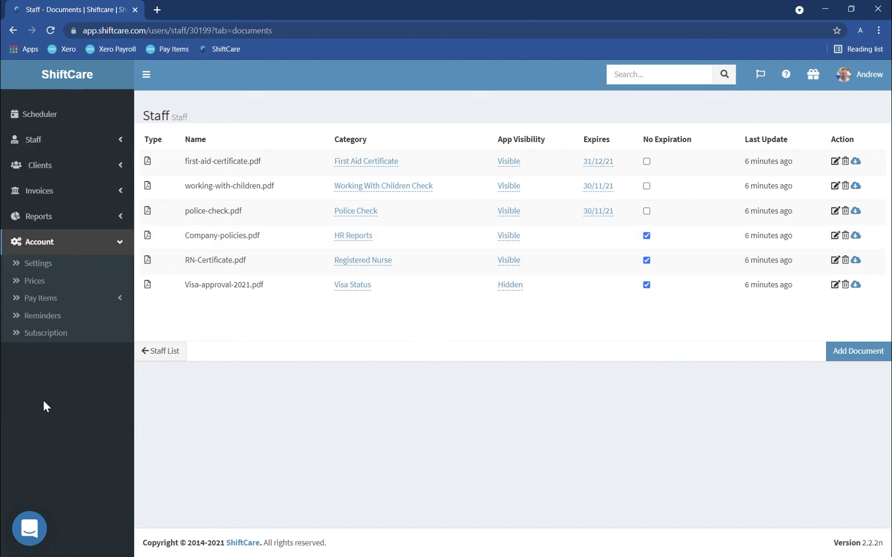
{"action": "left_click", "coordinate": [47, 318]}
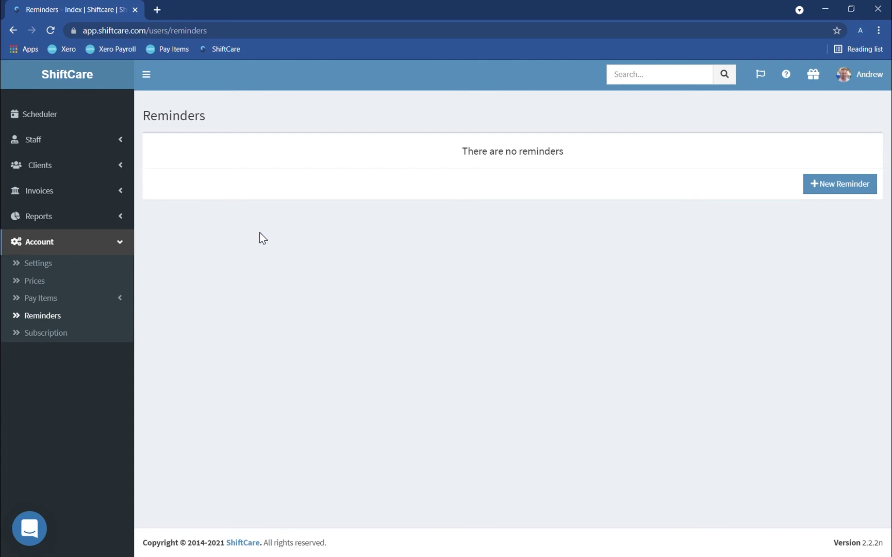
{"action": "left_click", "coordinate": [824, 191]}
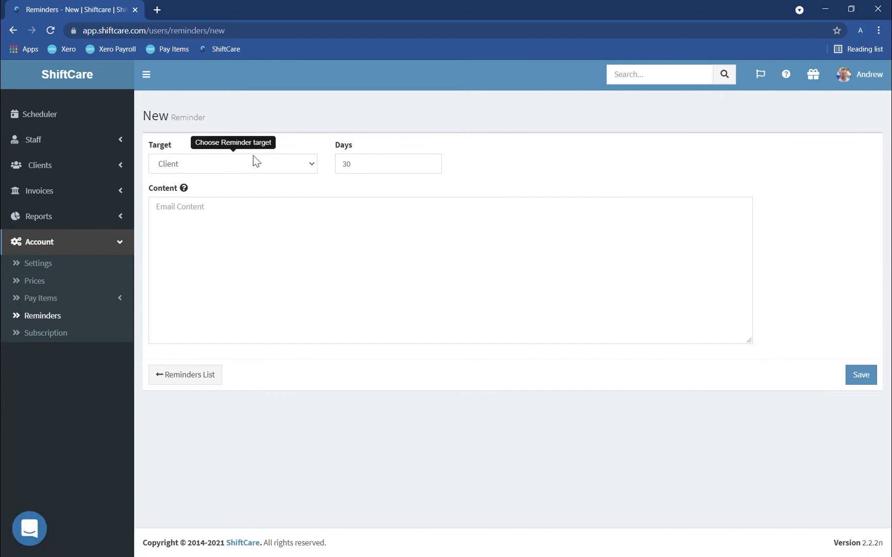
{"action": "left_click", "coordinate": [299, 168]}
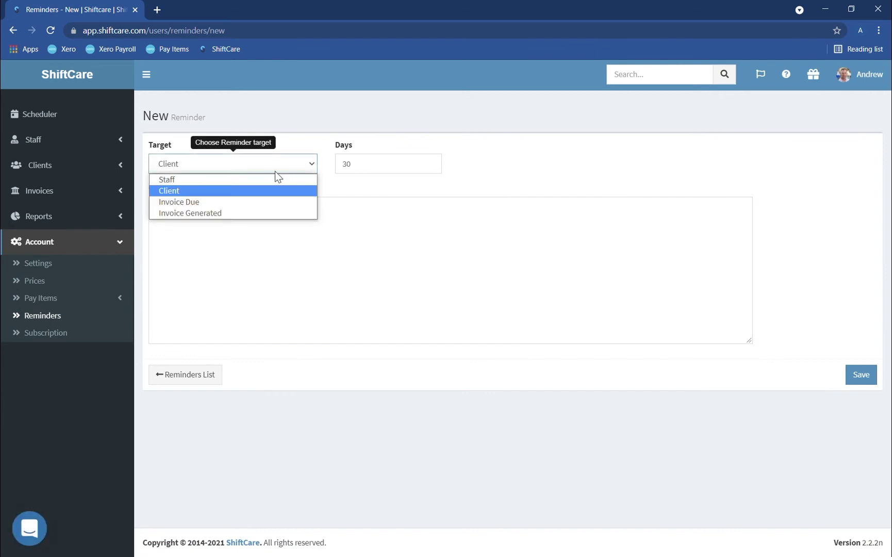
{"action": "left_click", "coordinate": [181, 180]}
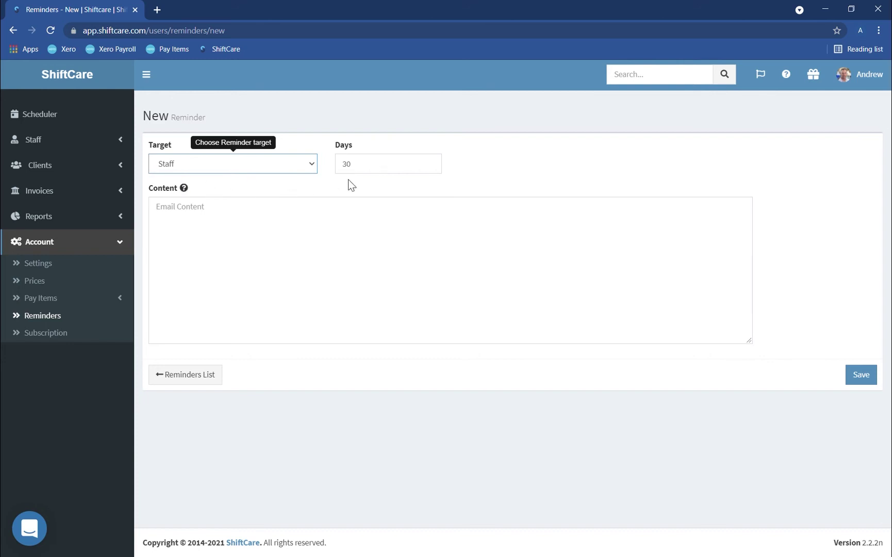
{"action": "key", "text": "Tab"}
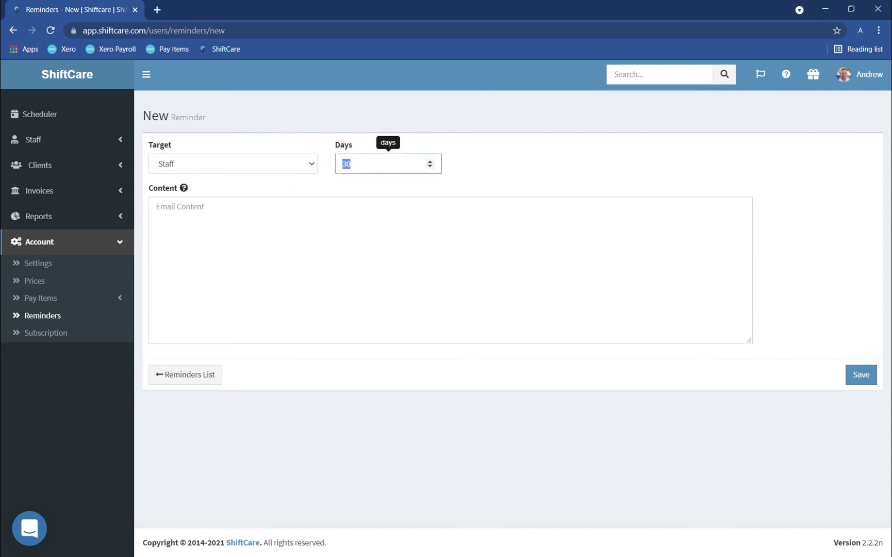
{"action": "left_click", "coordinate": [359, 180]}
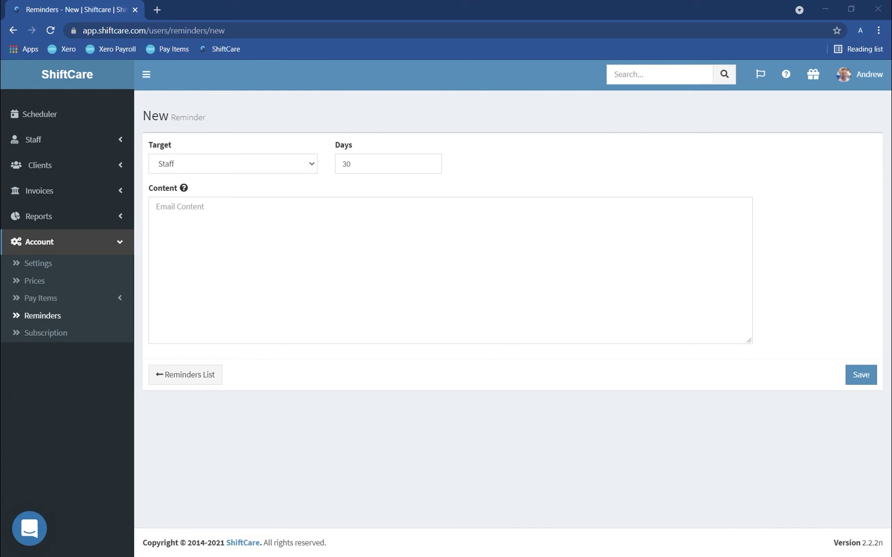
Enter the reminder content "Hi {name}, our records indicate that your {category} expires in {days}. Please provide an updated version to our Admin team."
{"action": "left_click", "coordinate": [184, 188]}
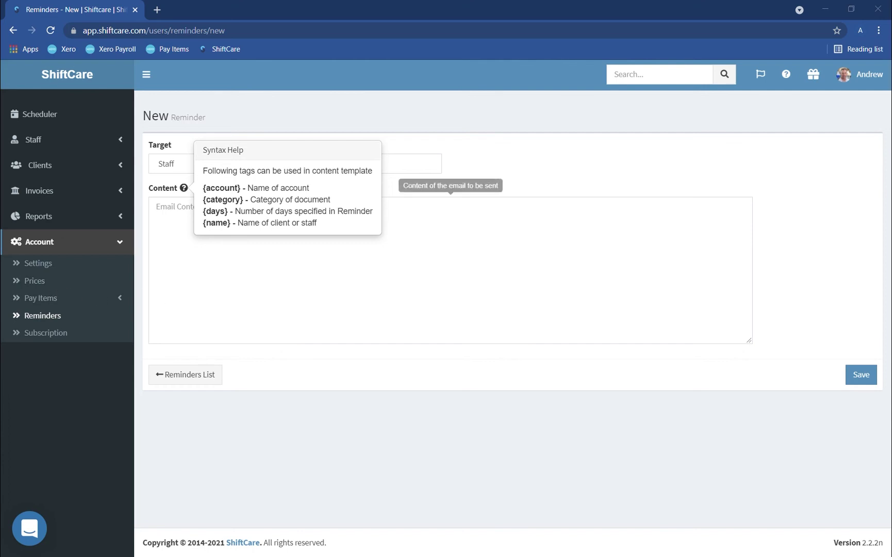
{"action": "left_click", "coordinate": [413, 222]}
{"action": "key", "text": "ctrl+v"}
{"action": "left_click", "coordinate": [438, 153]}
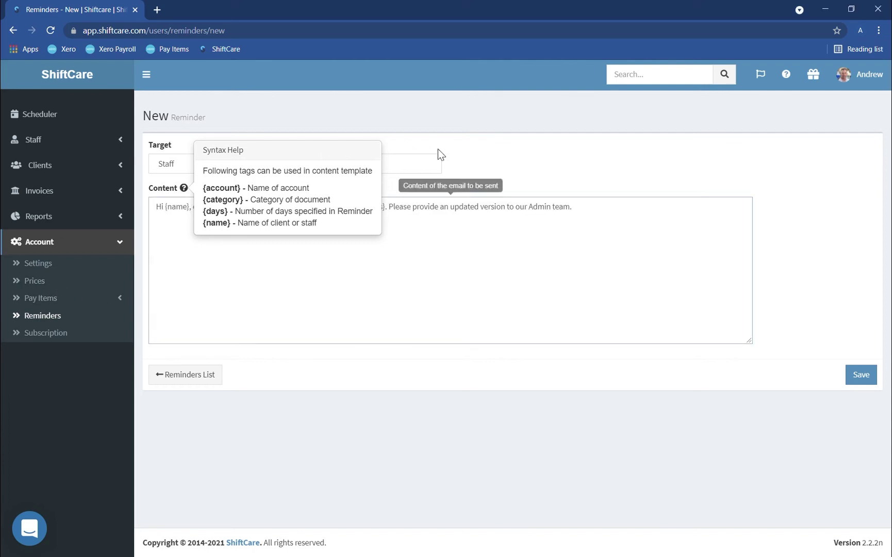
{"action": "left_click", "coordinate": [184, 189]}
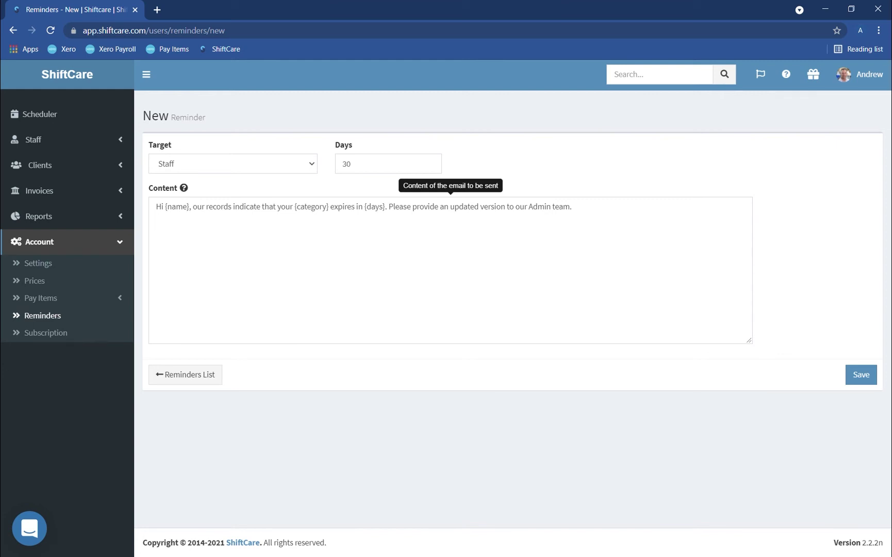
Save the new Staff reminder with its 30-day period and the entered expiry message
{"action": "double_click", "coordinate": [344, 163]}
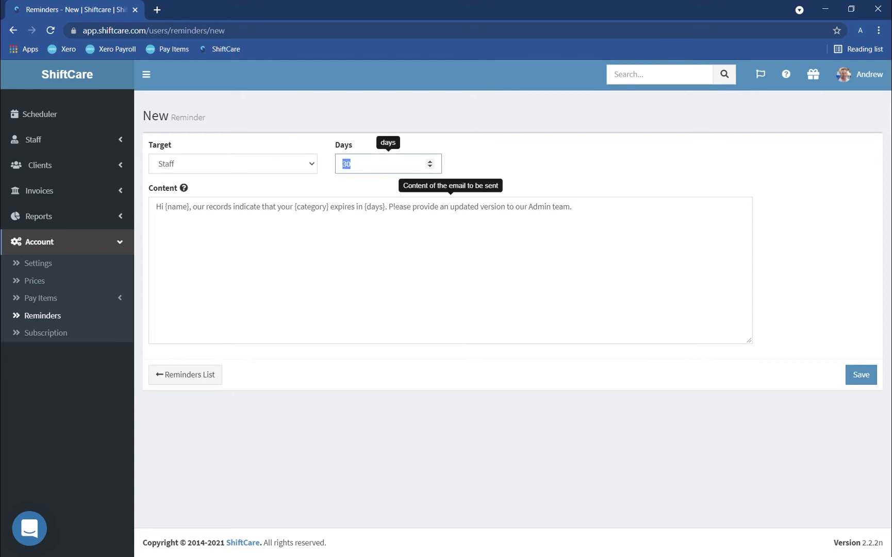
{"action": "left_click", "coordinate": [572, 206]}
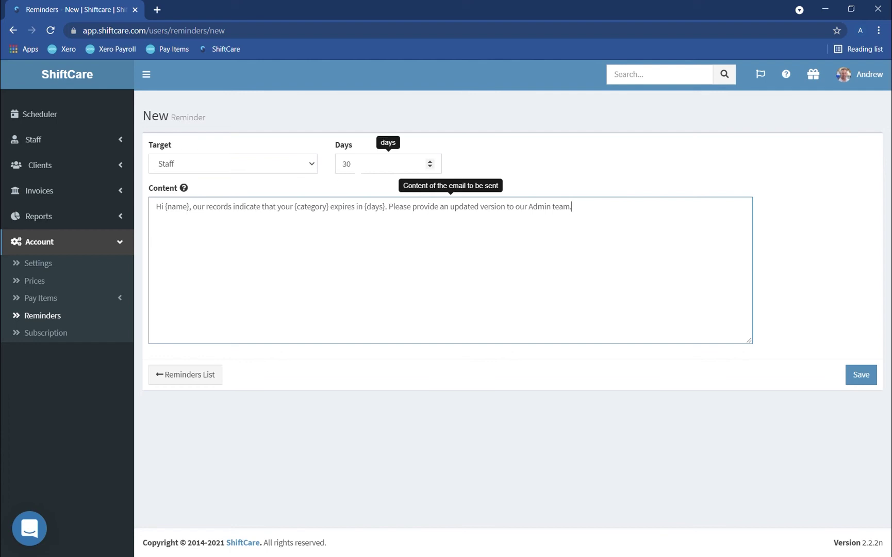
{"action": "left_click", "coordinate": [356, 164]}
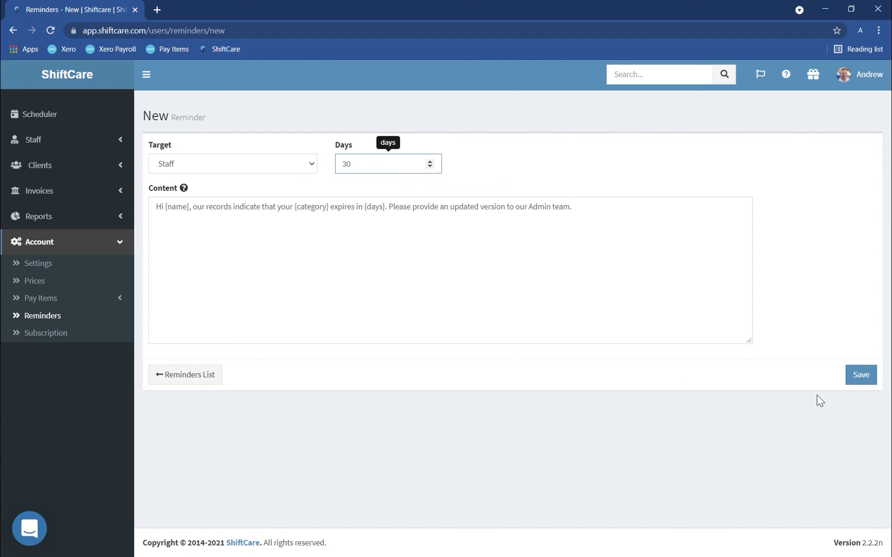
{"action": "left_click", "coordinate": [858, 376]}
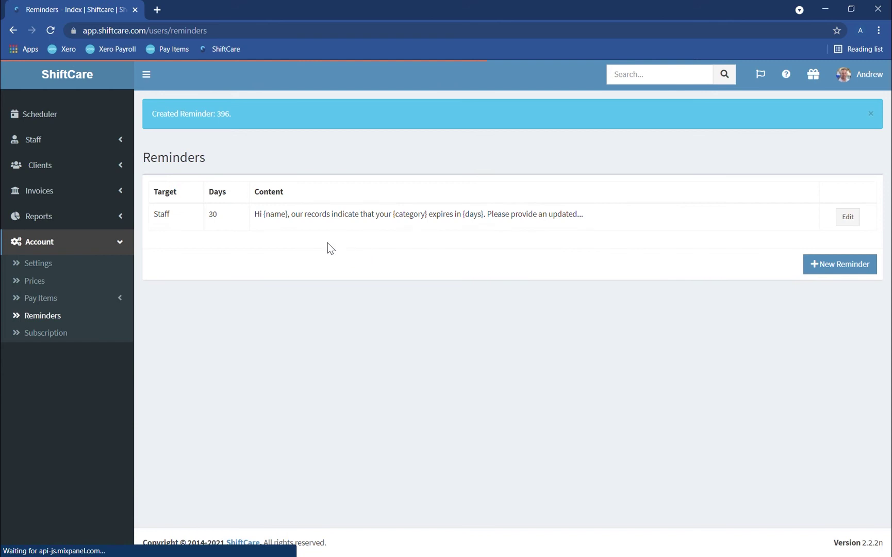
Create and save a second Staff reminder with 7 days, reusing the 30-day reminder's "expires in {days}" email content
{"action": "left_click", "coordinate": [836, 271]}
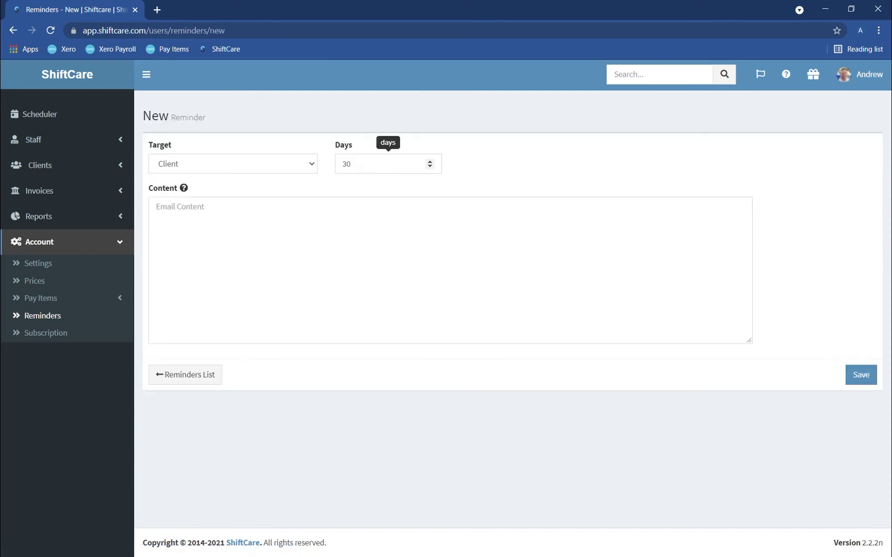
{"action": "double_click", "coordinate": [345, 164]}
{"action": "type", "text": "7"}
{"action": "key", "text": "Tab"}
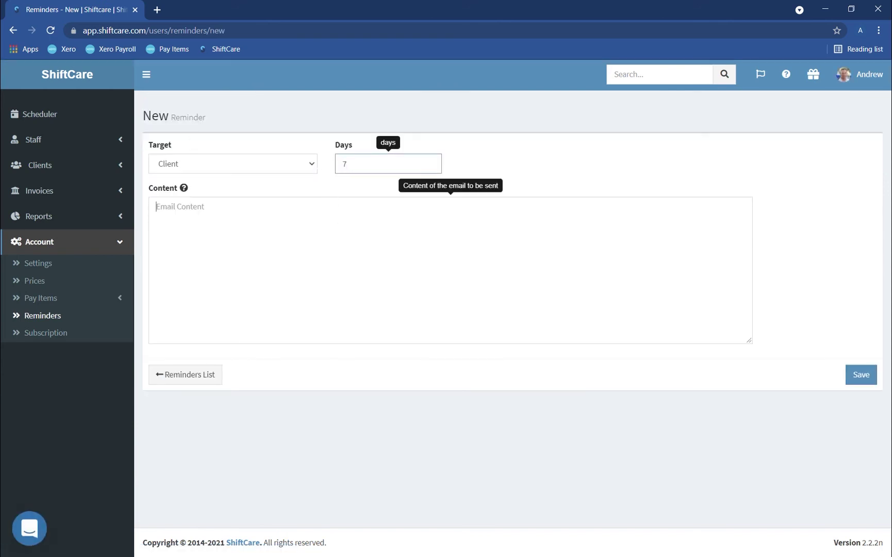
{"action": "type", "text": "Hi {name}, our records indicate that your {category} expires in {days}. Please provide an updated version to our Admin team."}
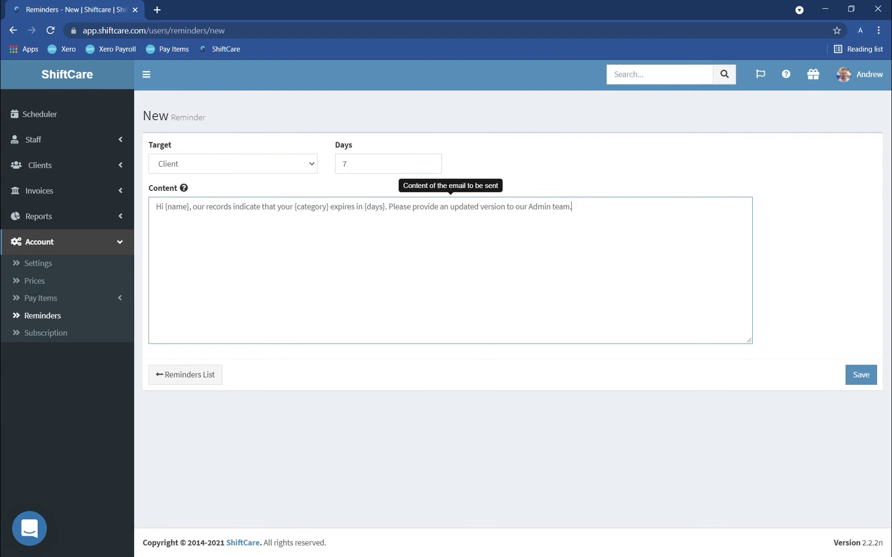
{"action": "left_click", "coordinate": [282, 170]}
{"action": "left_click", "coordinate": [209, 182]}
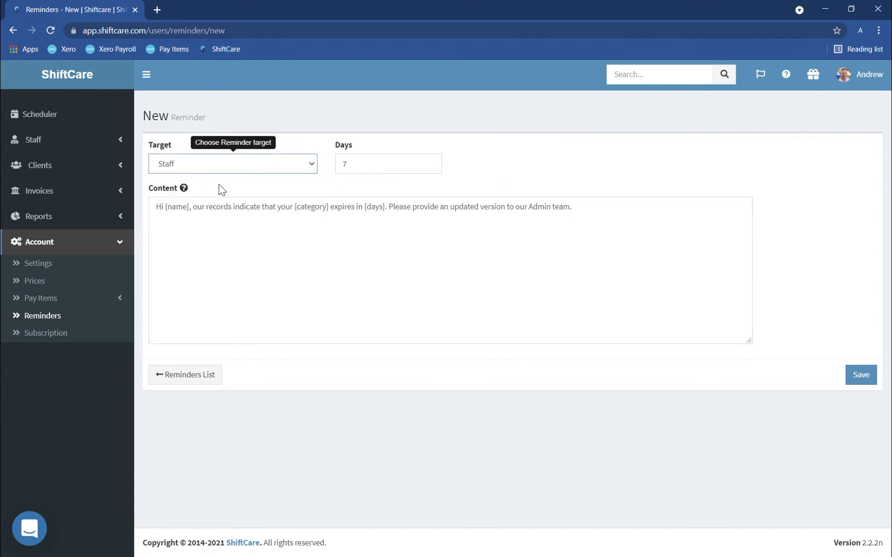
{"action": "left_click", "coordinate": [859, 377]}
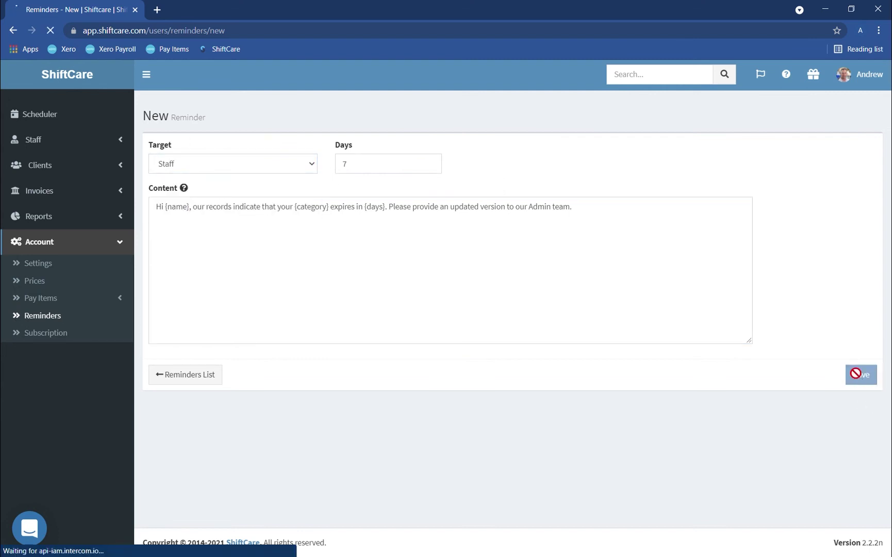
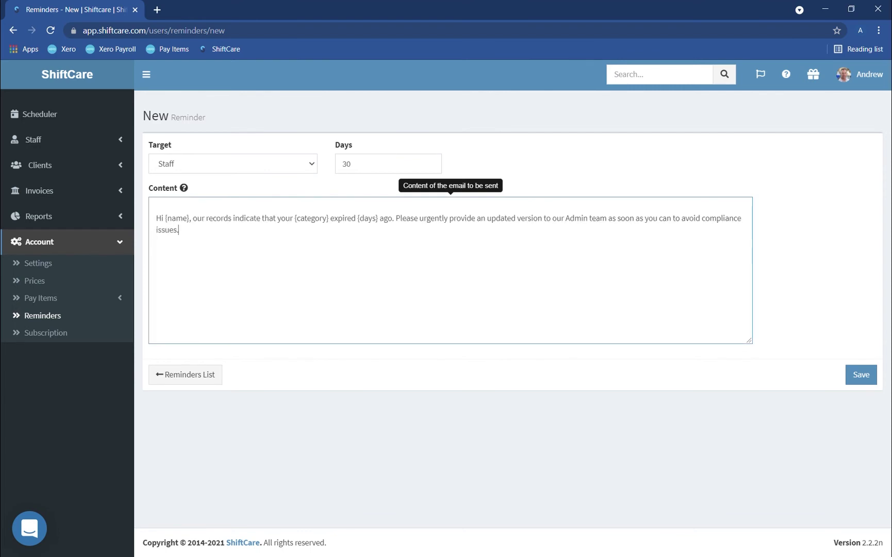
Remove the blank first line from the content of the "expired {days} ago" reminder
{"action": "key", "text": "ctrl+Home"}
{"action": "key", "text": "Delete"}
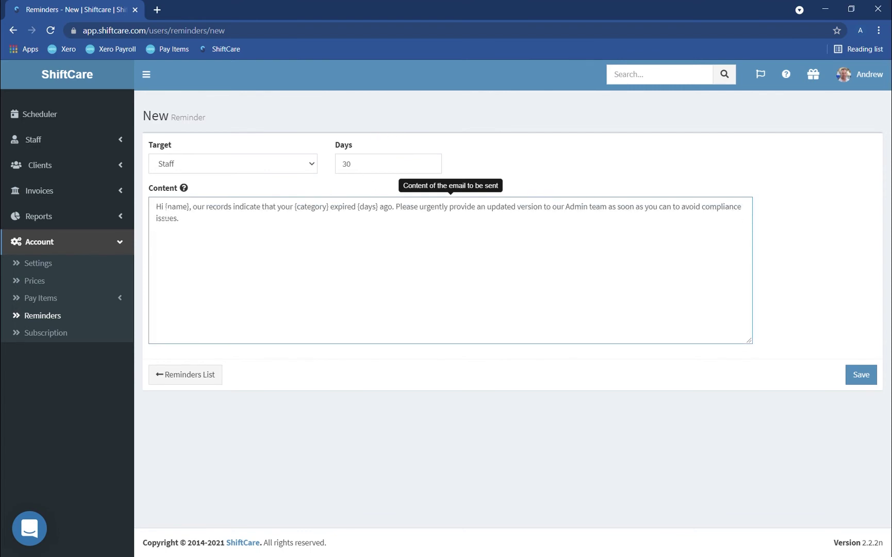
{"action": "left_click_drag", "start_coordinate": [297, 206], "coordinate": [320, 207]}
Set the days of the expired-document Staff reminder to -7 and save it
{"action": "key", "text": "shift+Tab"}
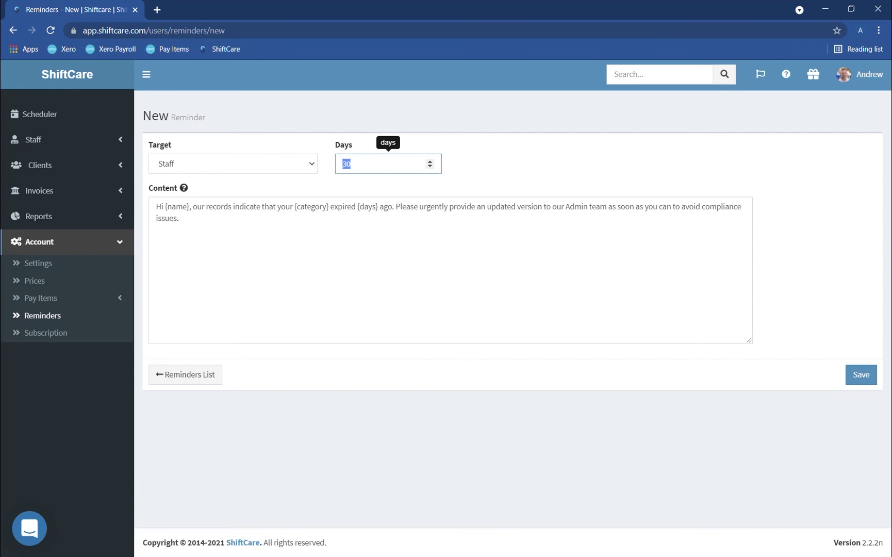
{"action": "key", "text": "BackSpace"}
{"action": "type", "text": "-7"}
{"action": "key", "text": "ctrl+a"}
{"action": "left_click", "coordinate": [860, 381]}
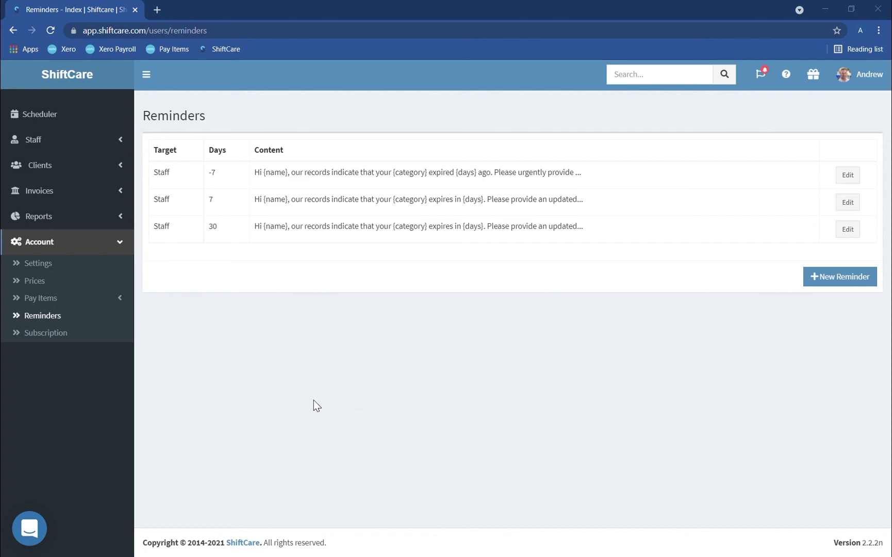
Open the Compliance report, review the staff expiry statuses and check its export format options
{"action": "left_click", "coordinate": [45, 219]}
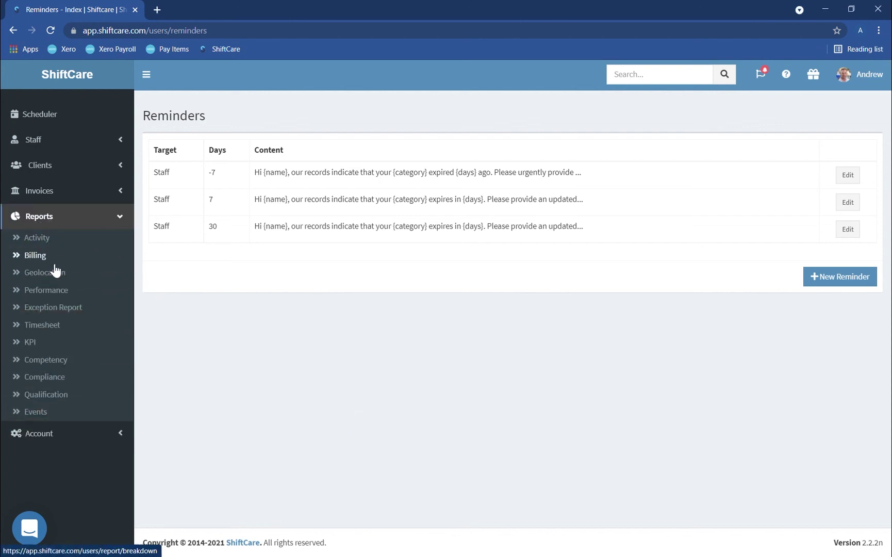
{"action": "left_click", "coordinate": [44, 377]}
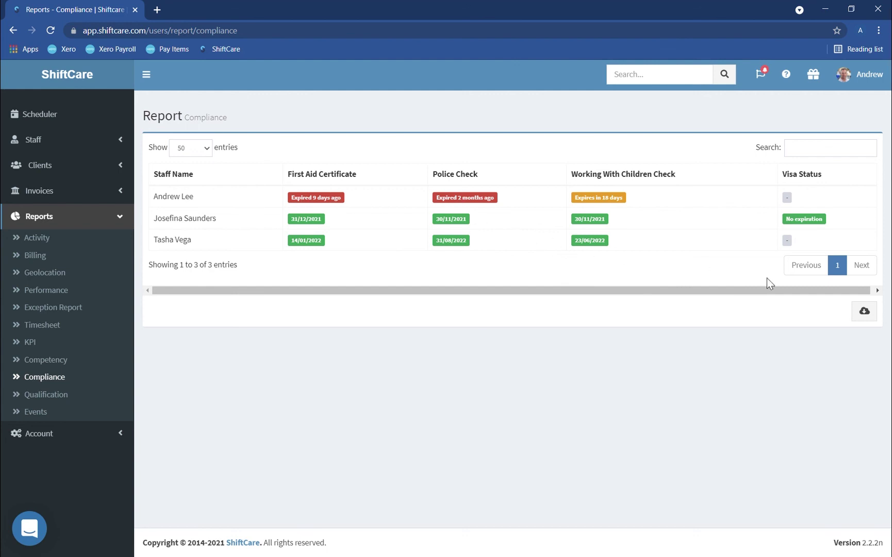
{"action": "left_click", "coordinate": [860, 314]}
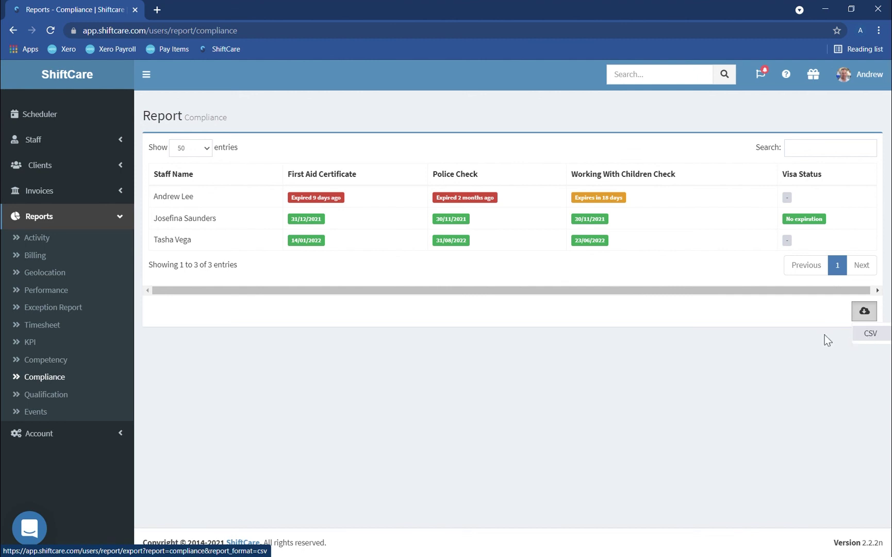
{"action": "left_click", "coordinate": [739, 320]}
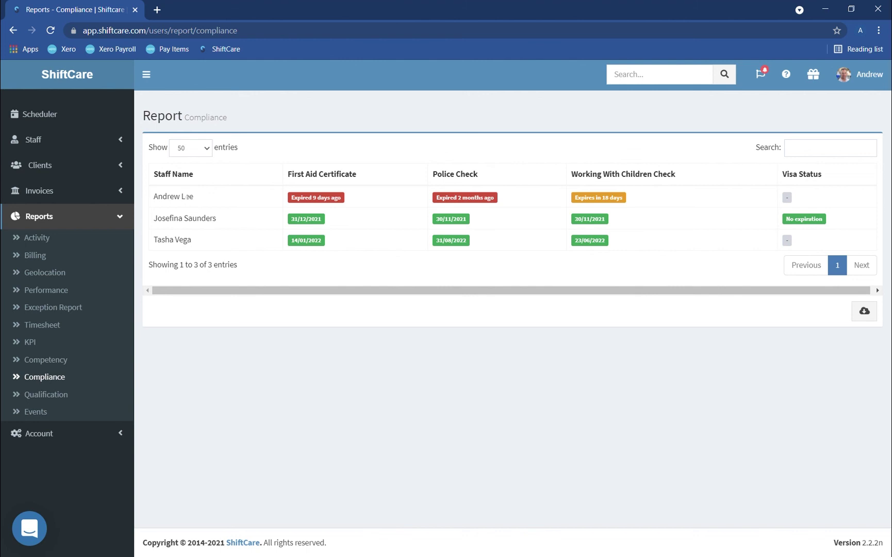
Open the first listed staff member's details from the Compliance report and go to the management of all their compliance records
{"action": "left_click", "coordinate": [188, 197]}
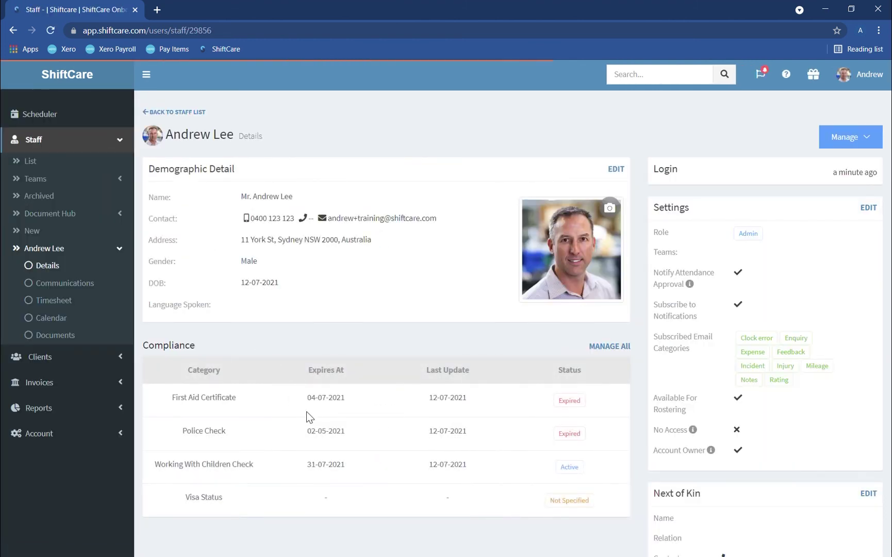
{"action": "scroll", "coordinate": [308, 417], "scroll_direction": "down", "scroll_amount": 2}
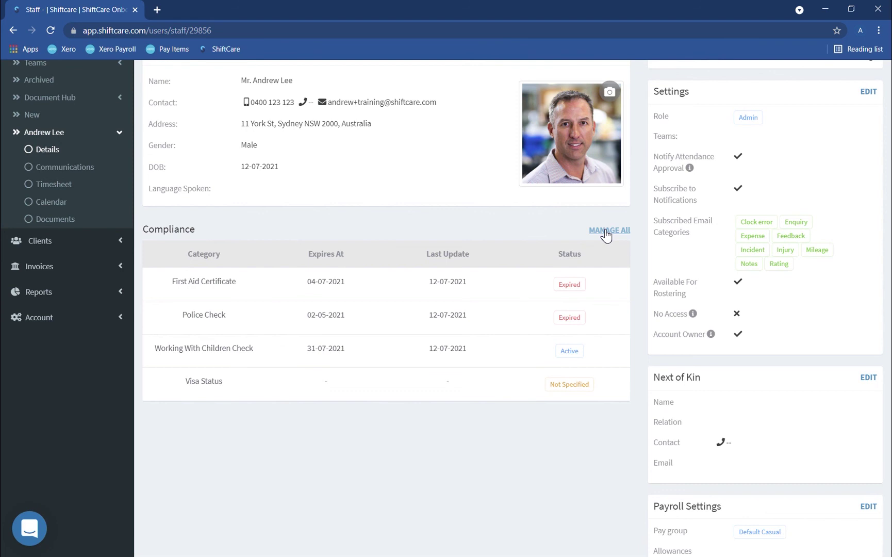
{"action": "left_click", "coordinate": [606, 233]}
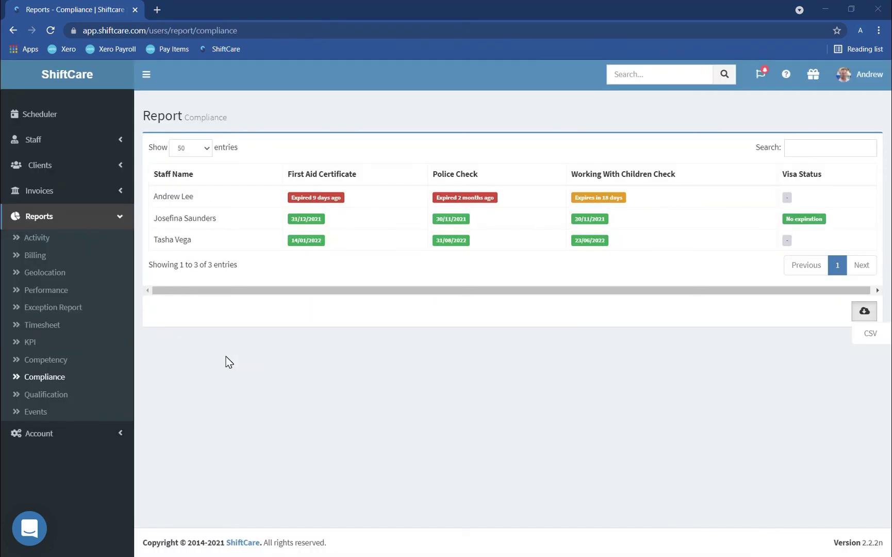
Review the Competency and Qualification reports and show the Qualification report's export format options
{"action": "left_click", "coordinate": [45, 361]}
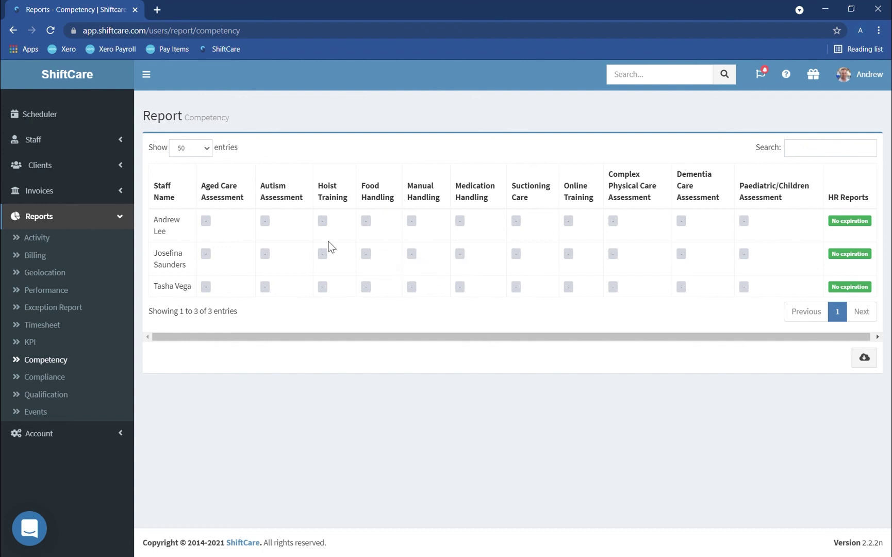
{"action": "left_click", "coordinate": [55, 398]}
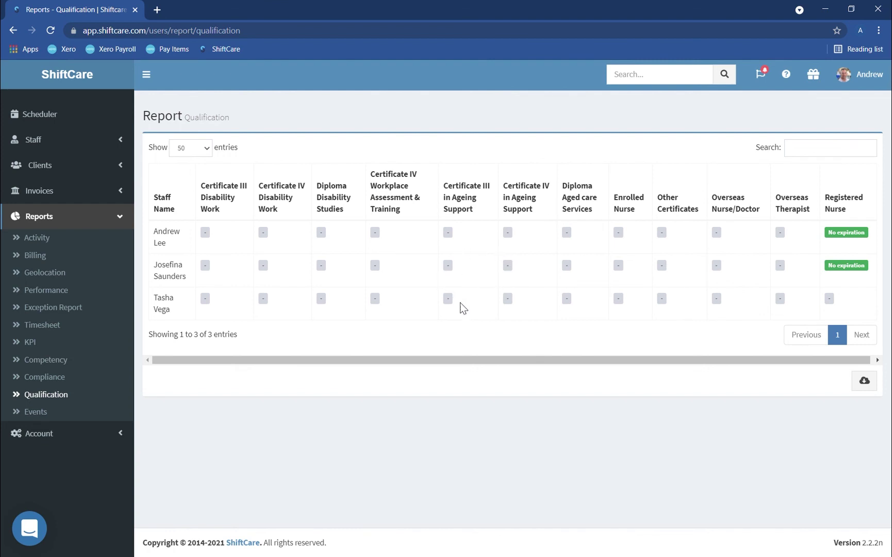
{"action": "left_click", "coordinate": [863, 385]}
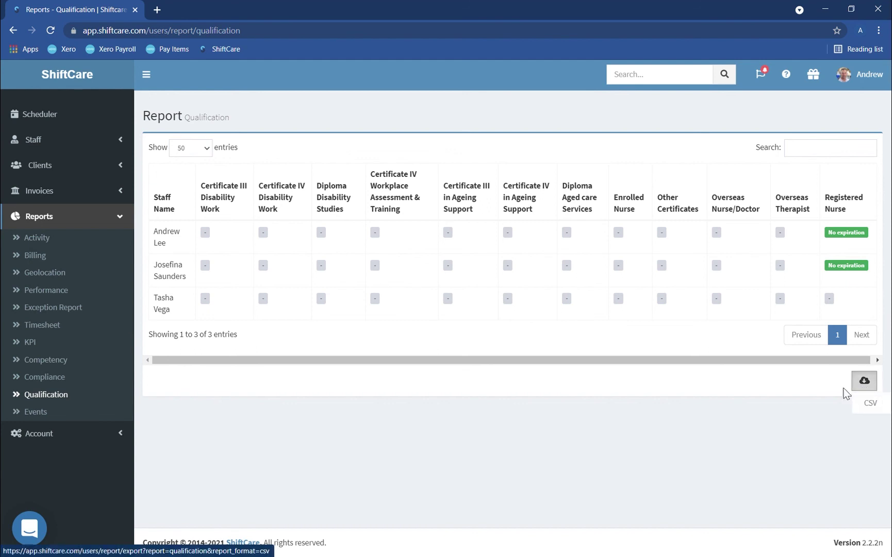